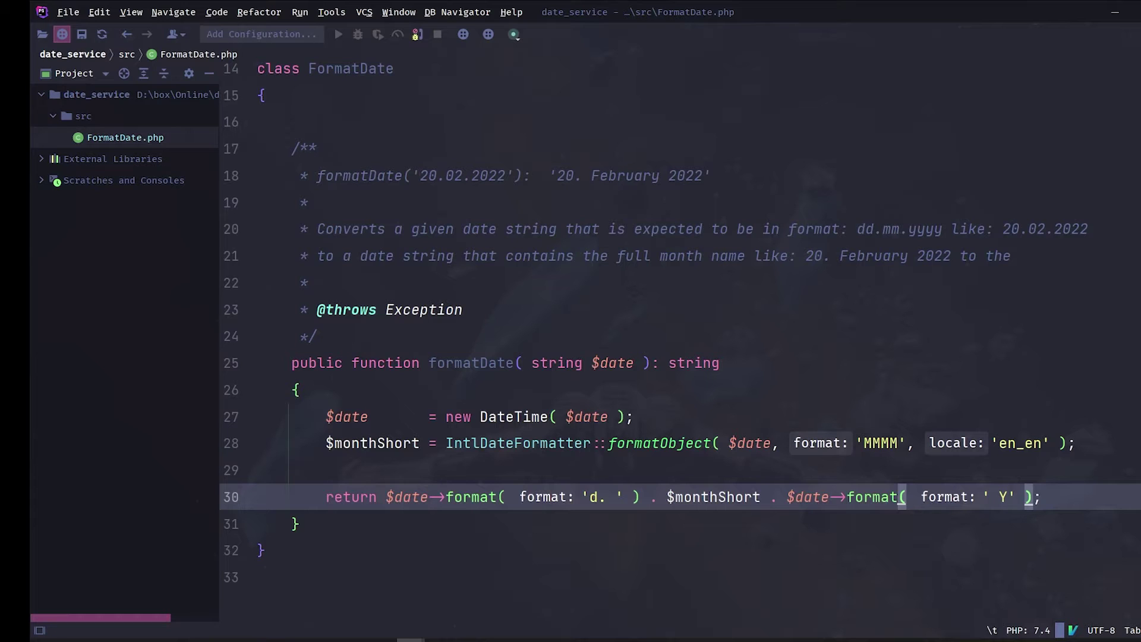
Run composer init -q in the terminal, naming the package date/service with autoload folder src.
key("alt+F12")
type("composer init")
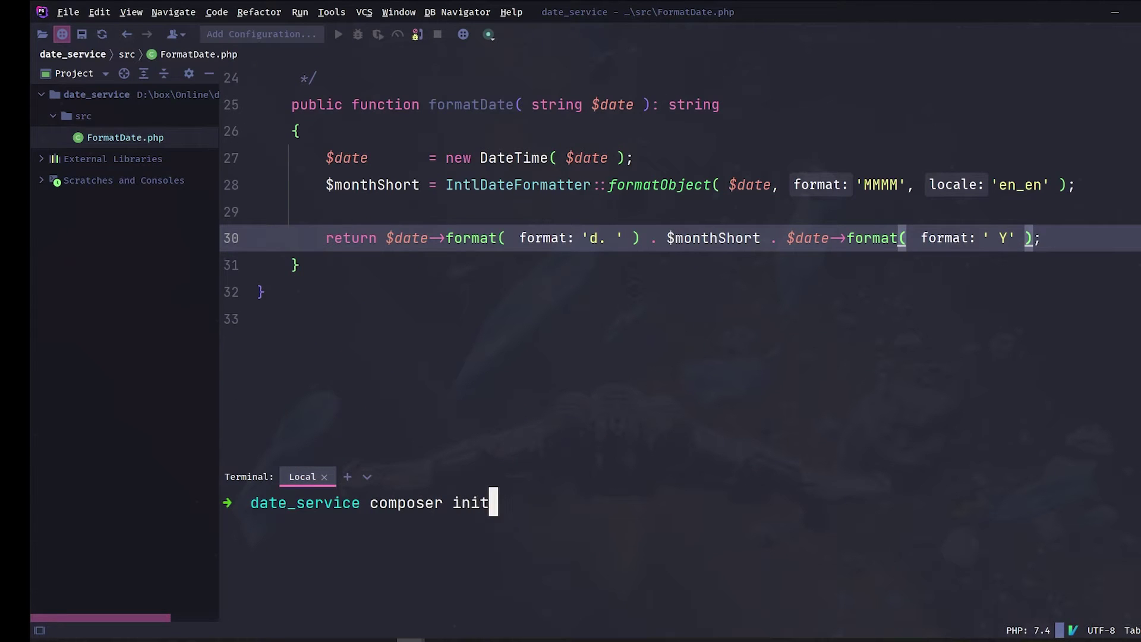
type(" -q --name ")
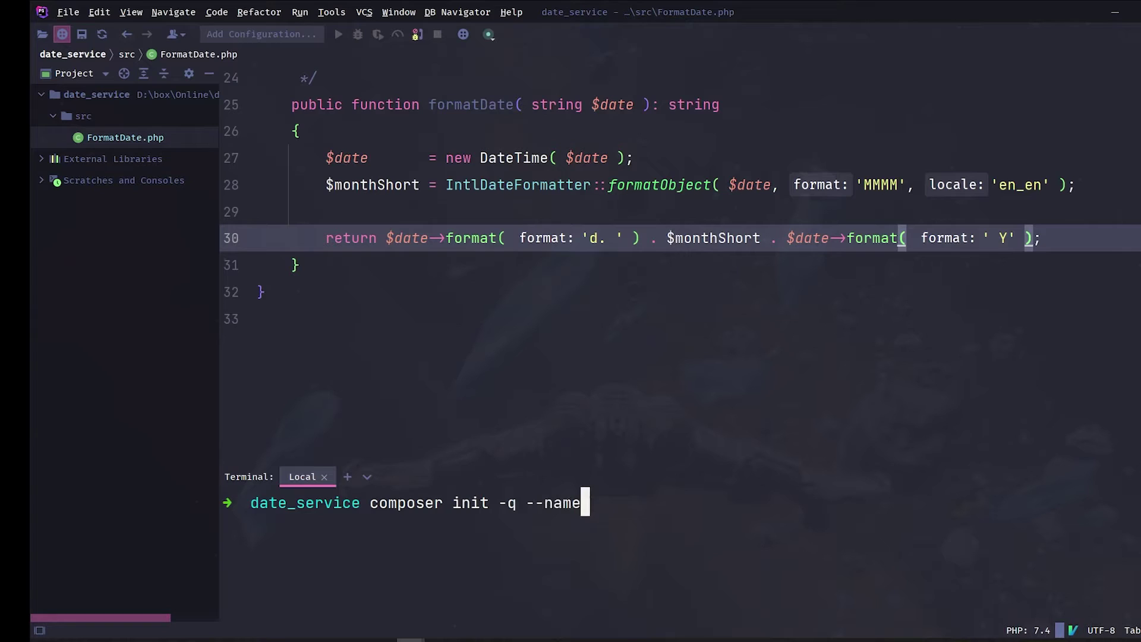
type("\"date")
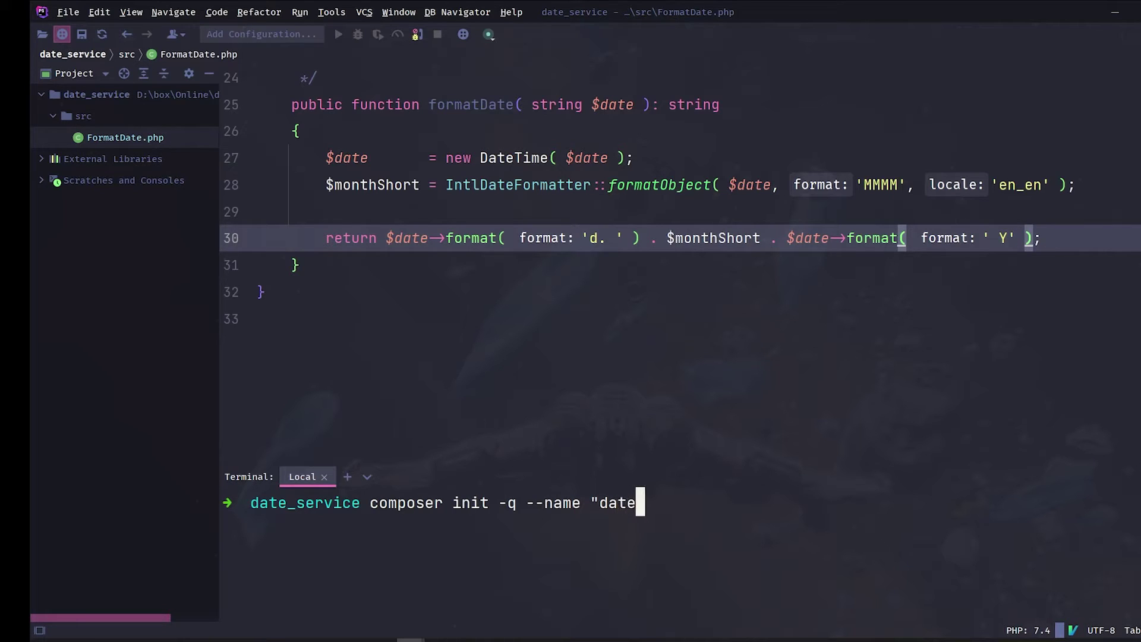
type("/service\" -")
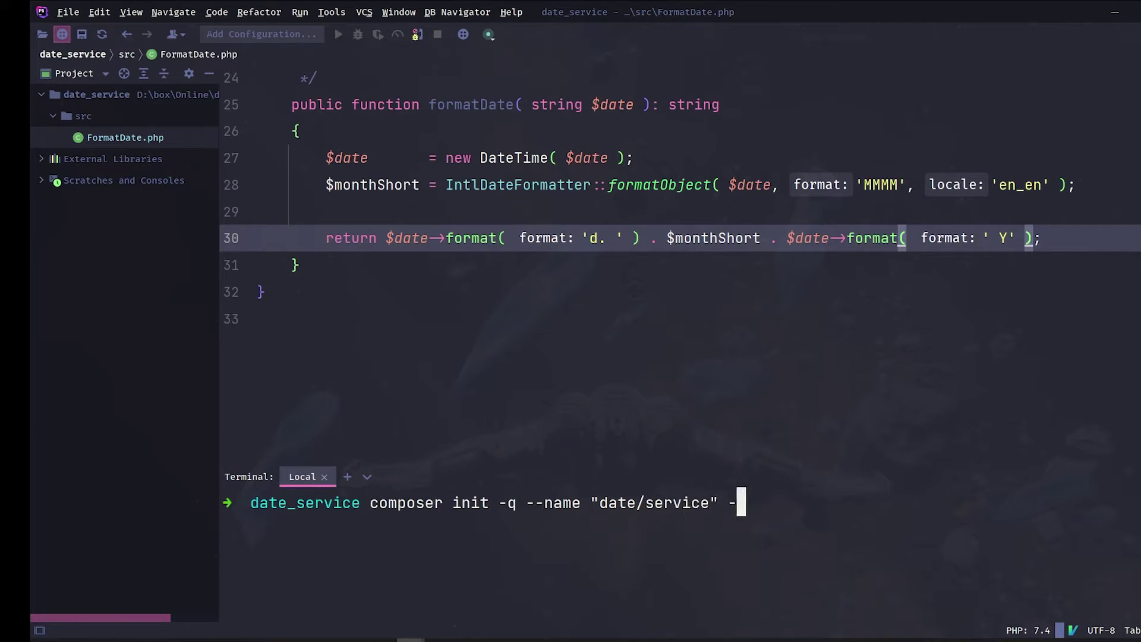
type("a \"")
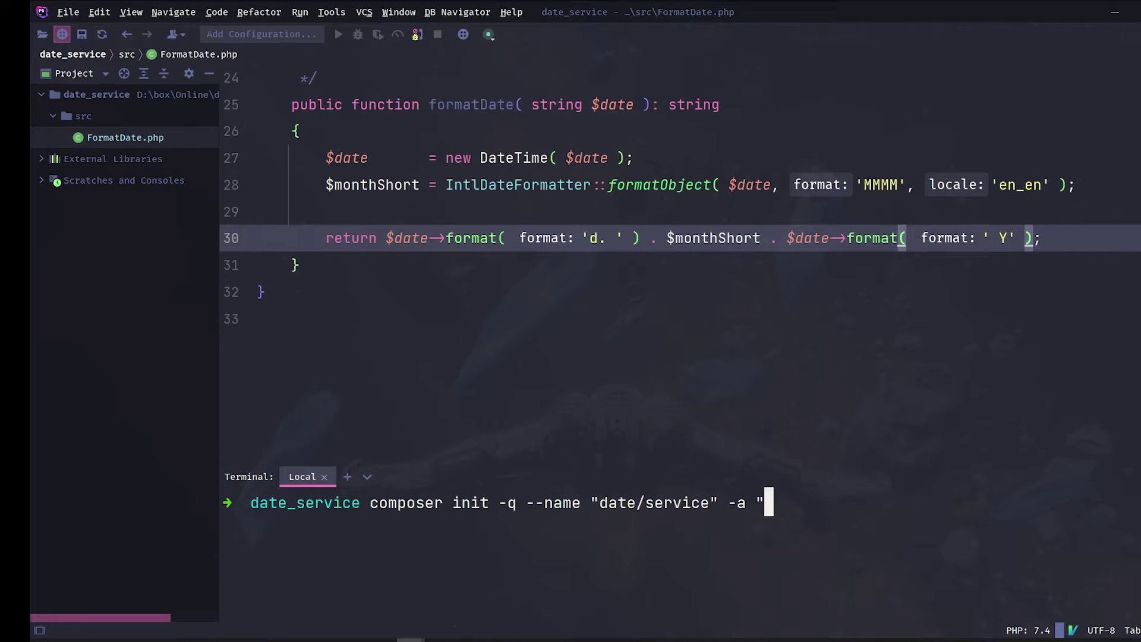
type("src\"")
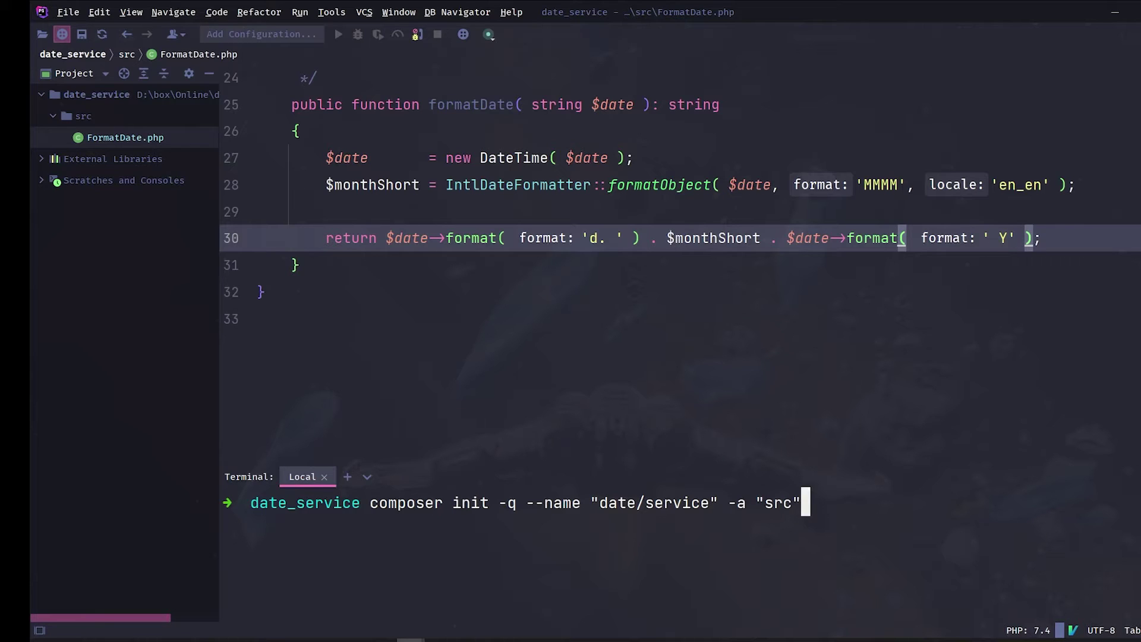
key("Return")
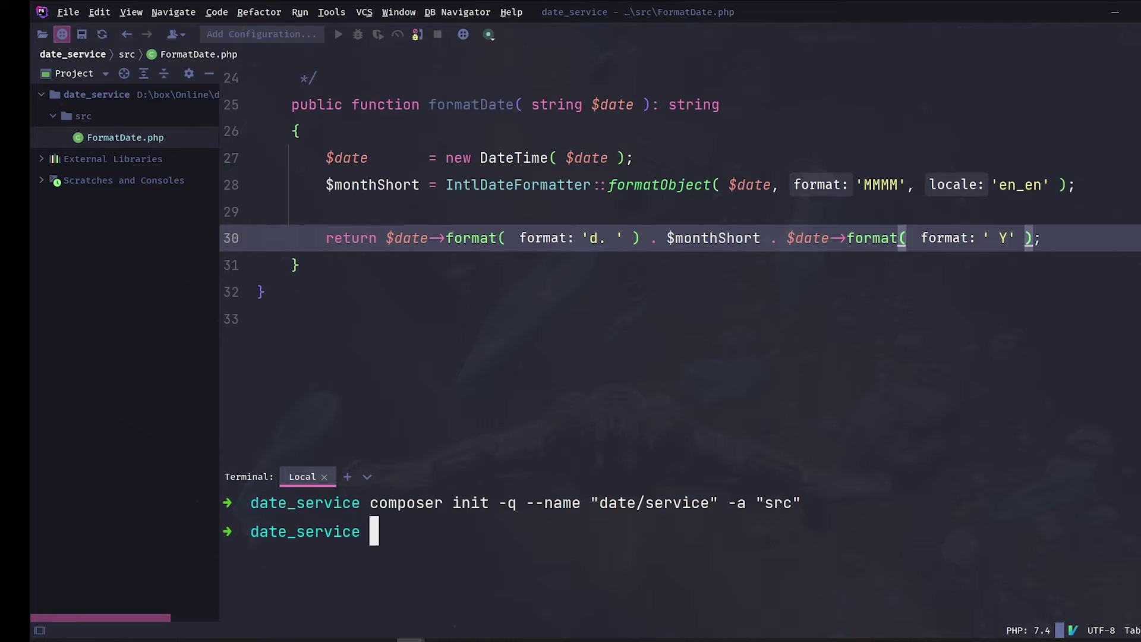
Refresh the project view and open composer.json to check the date/service name and src mapping.
left_click(124, 94)
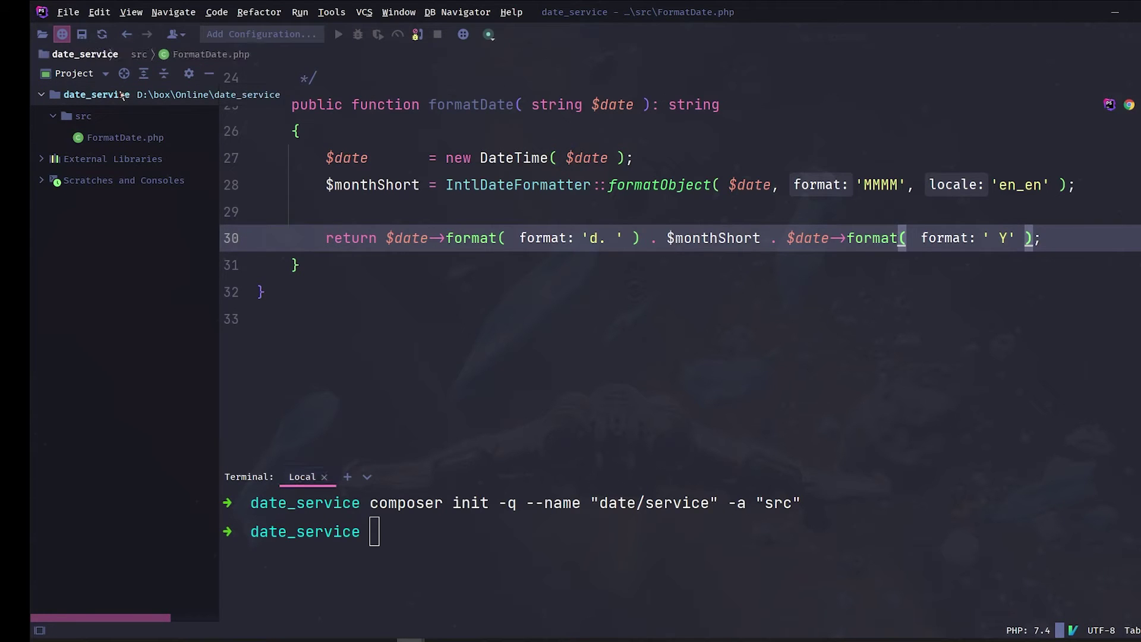
double_click(119, 181)
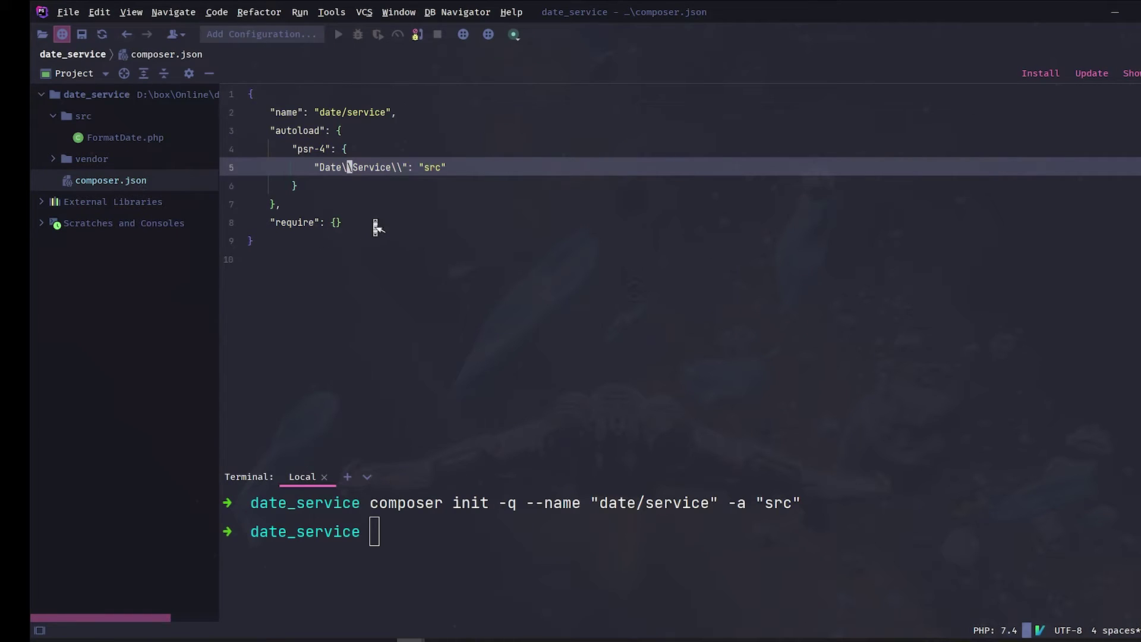
scroll(374, 225, "up", 3)
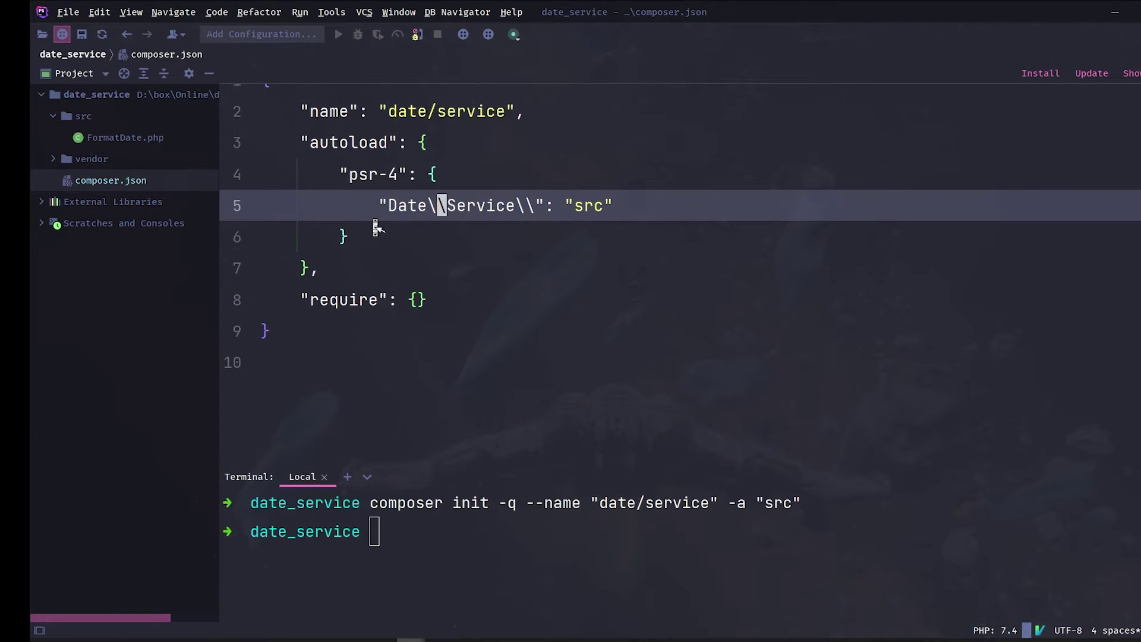
scroll(382, 224, "up", 1)
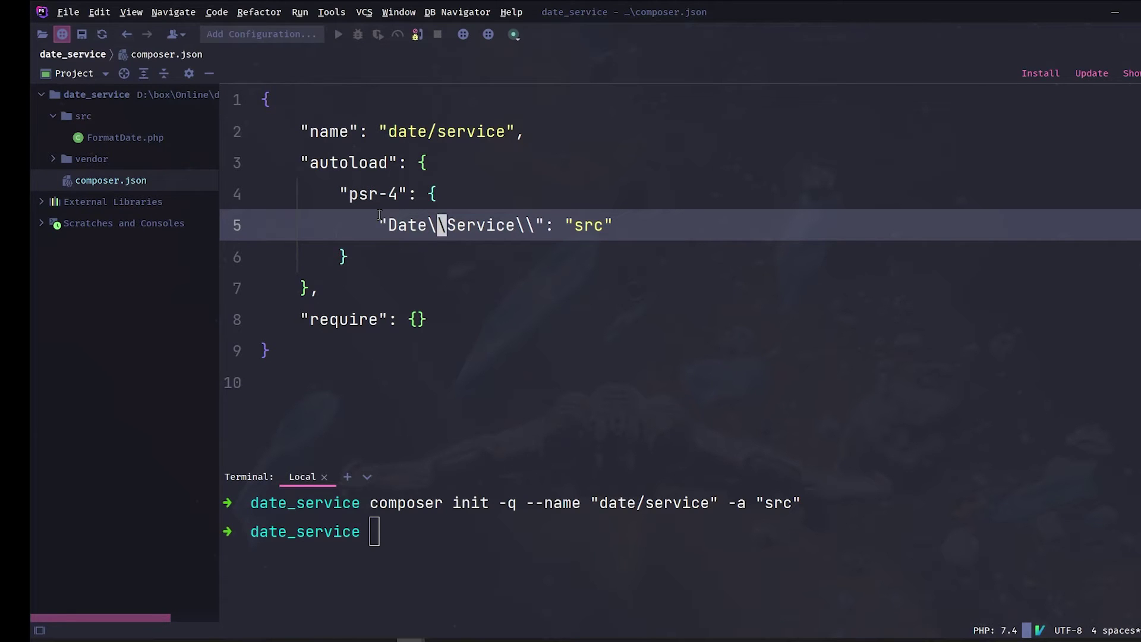
Change FormatDate.php's namespace from App\Services to Date\Service, then reopen composer.json.
double_click(128, 137)
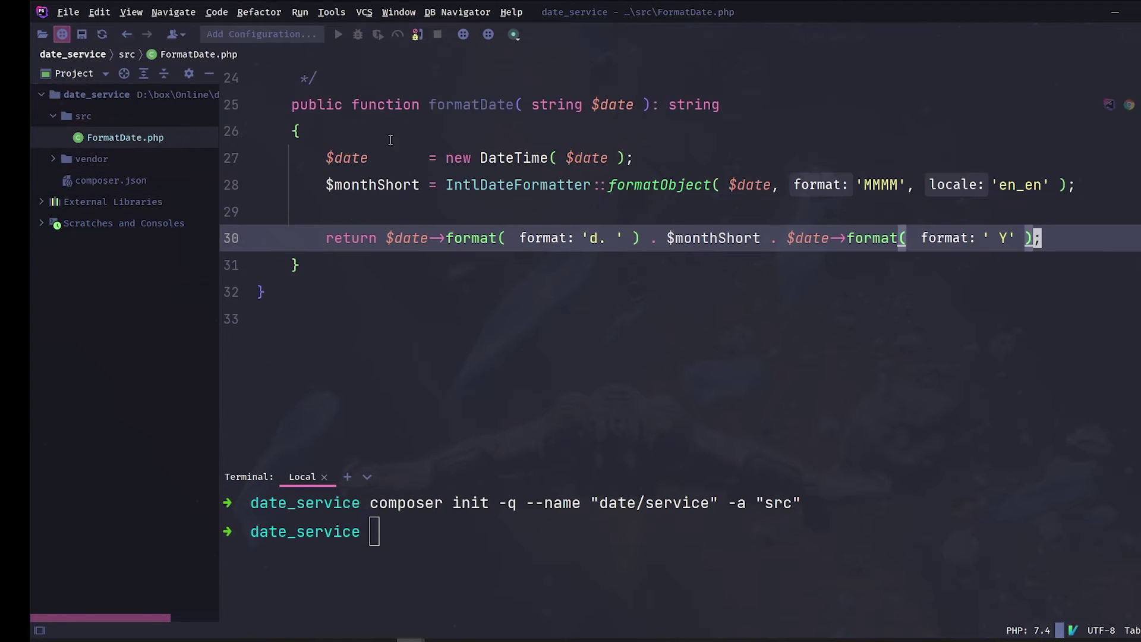
scroll(420, 158, "up", 10)
double_click(359, 186)
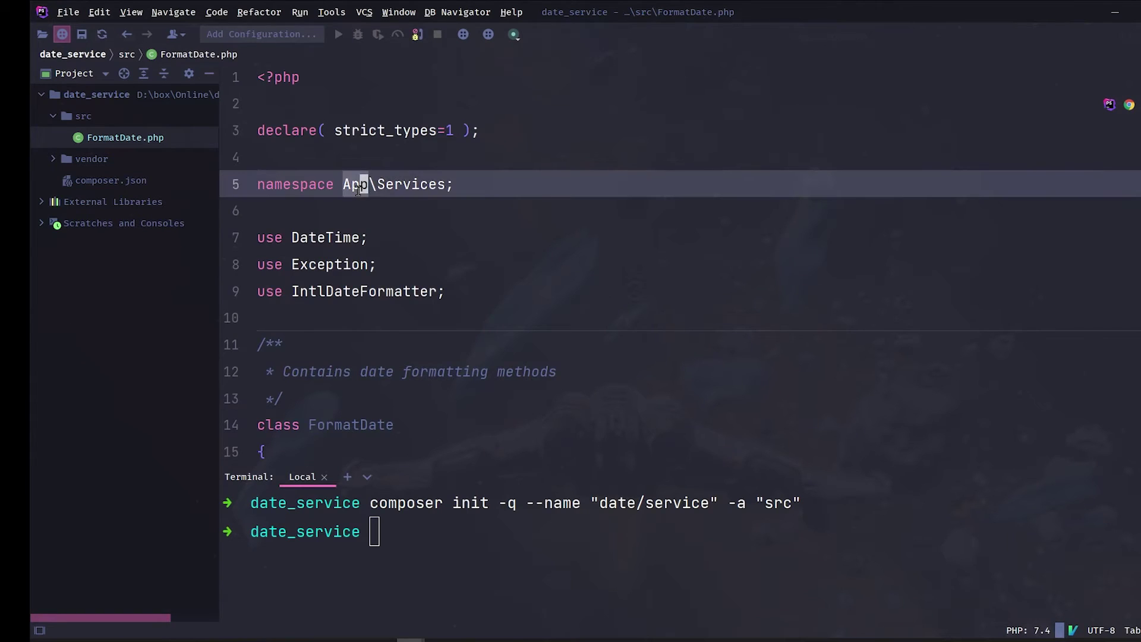
key("BackSpace")
type("Date")
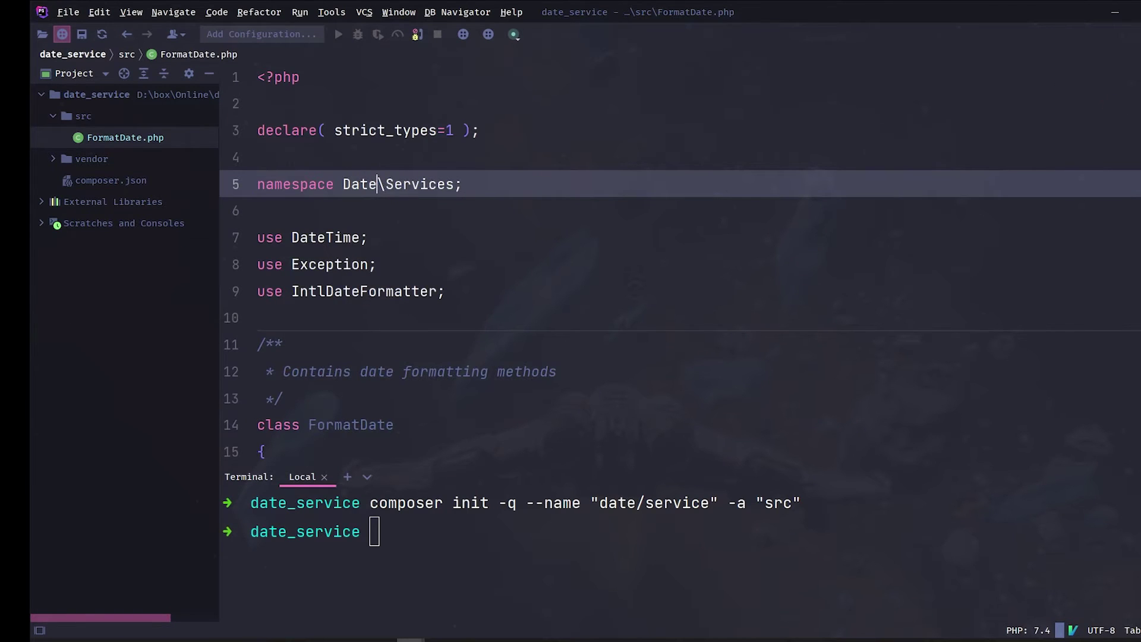
left_click(444, 184)
key("Delete")
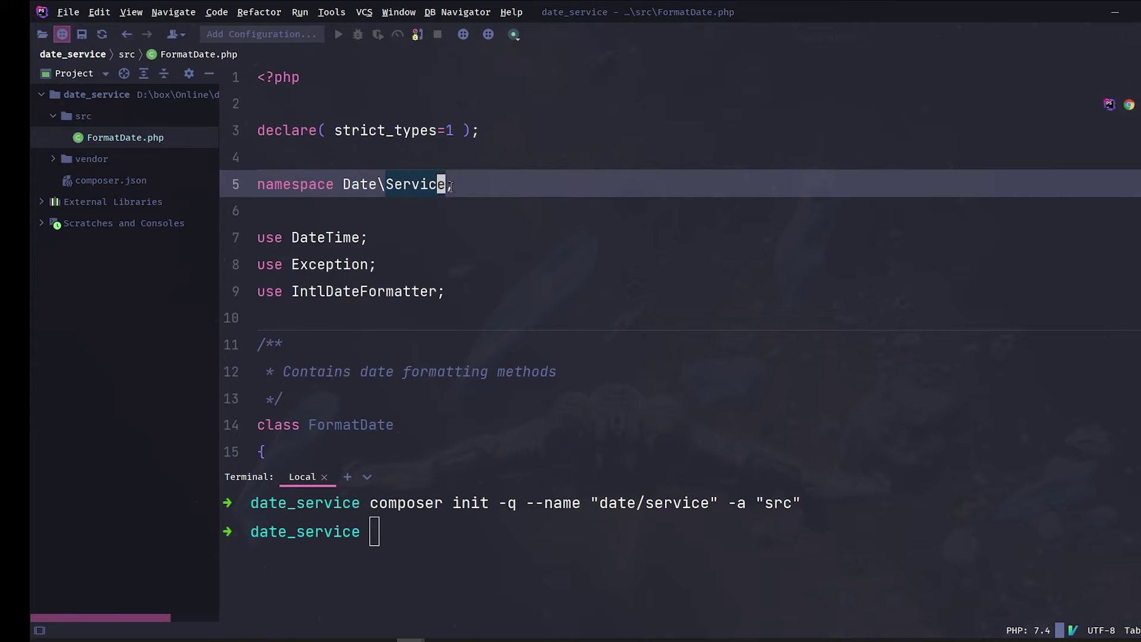
double_click(152, 181)
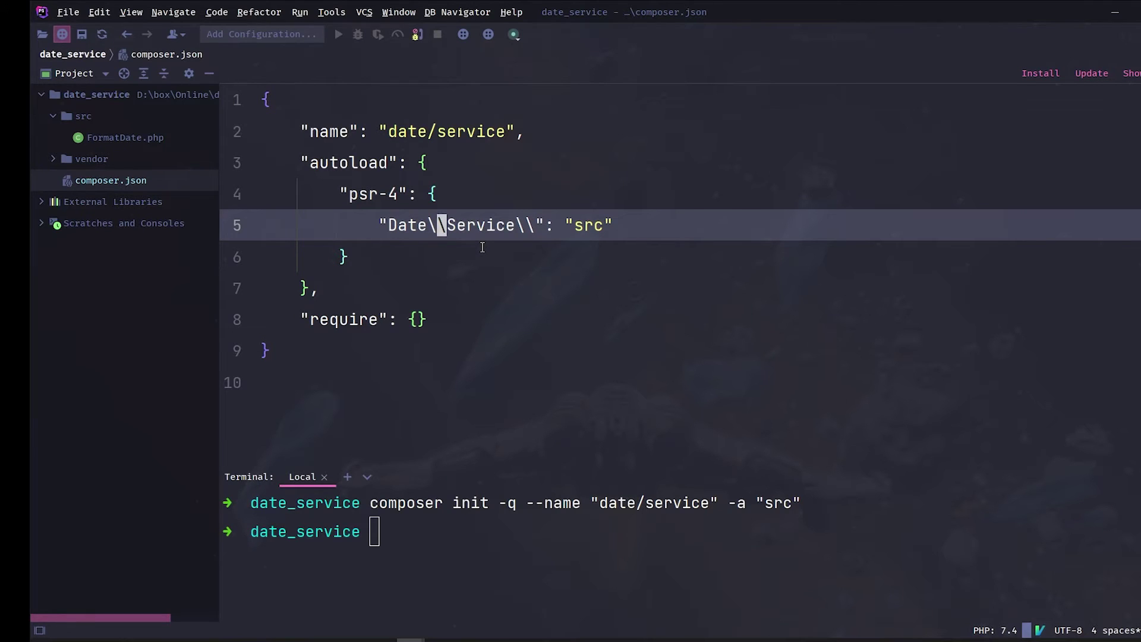
Run composer require phpunit/phpunit --dev to add PHPUnit ^9.5 as a dev dependency.
key("alt+F12")
type("composer")
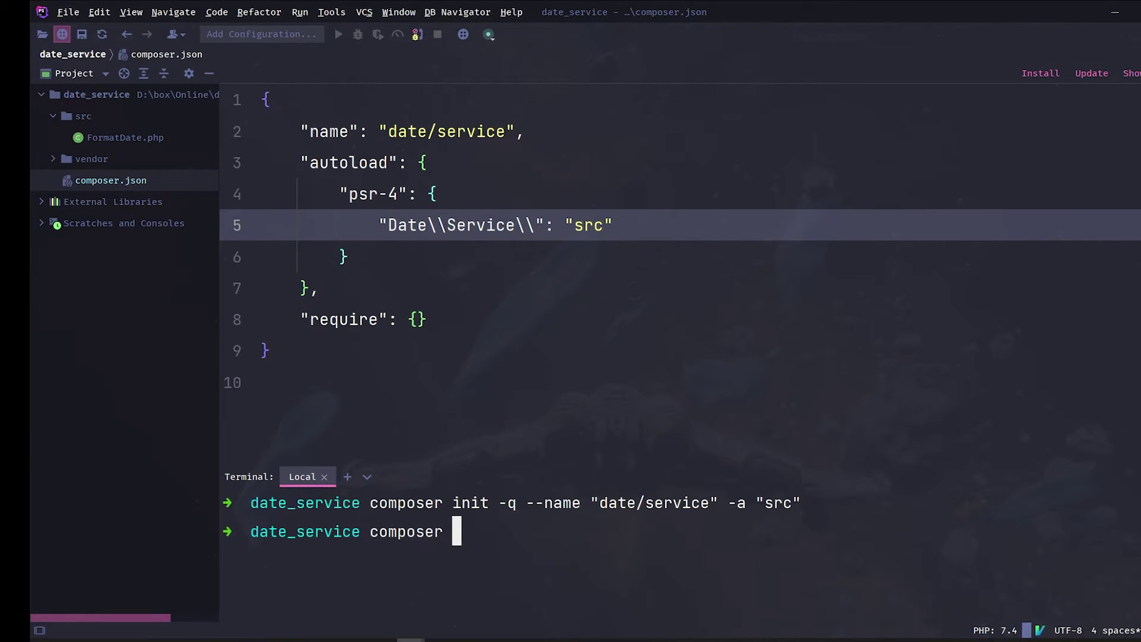
type(" require phpunit/phpunit")
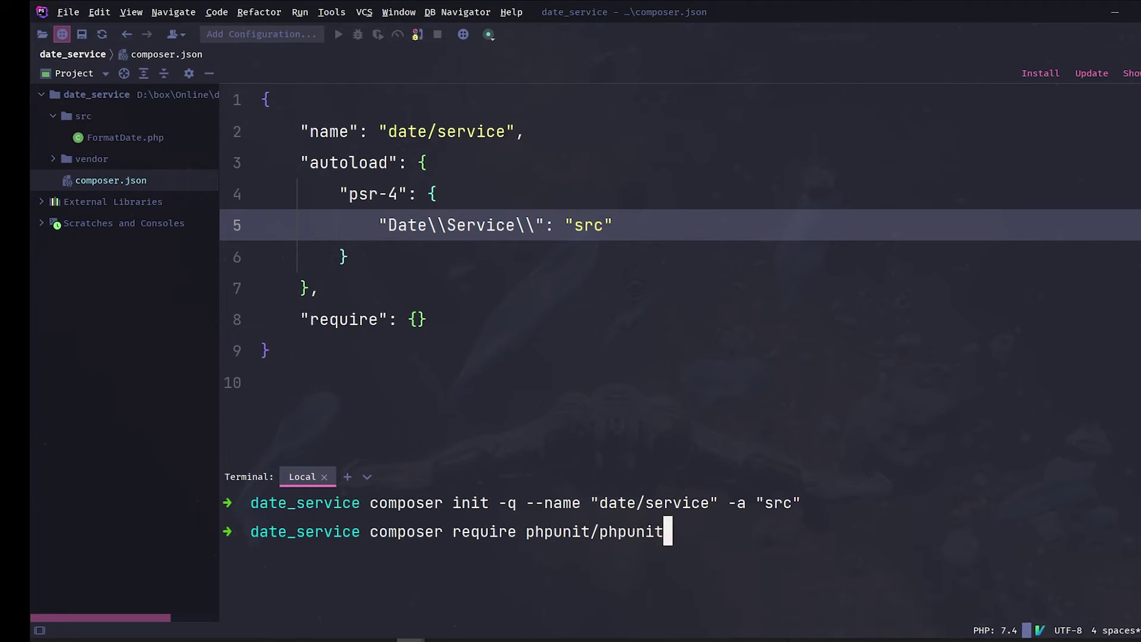
type(" --dev")
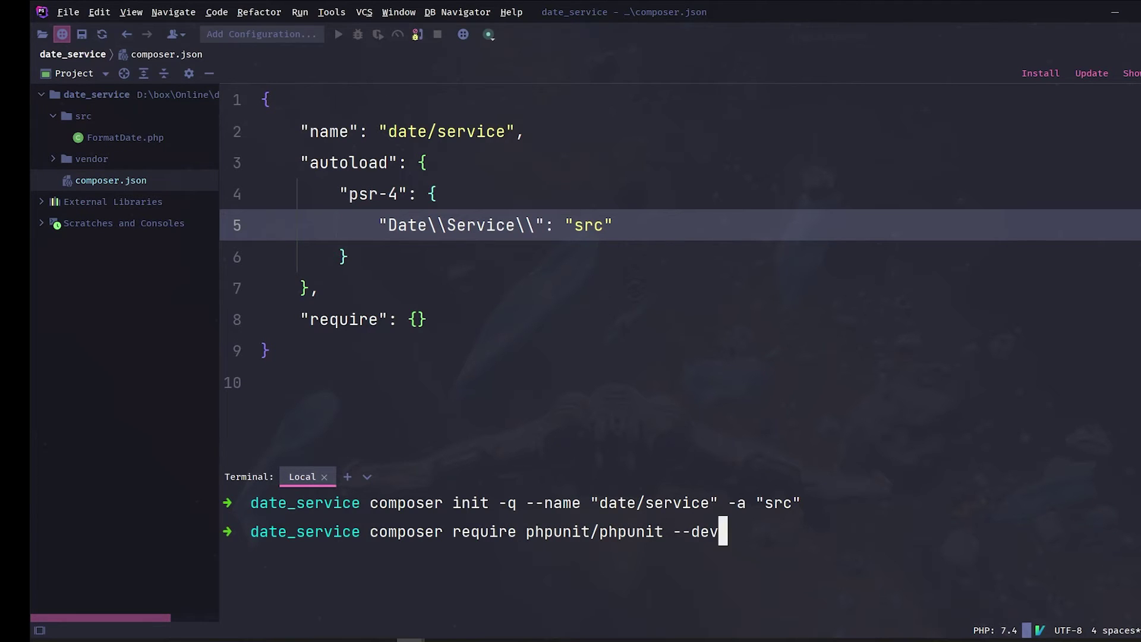
key("Return")
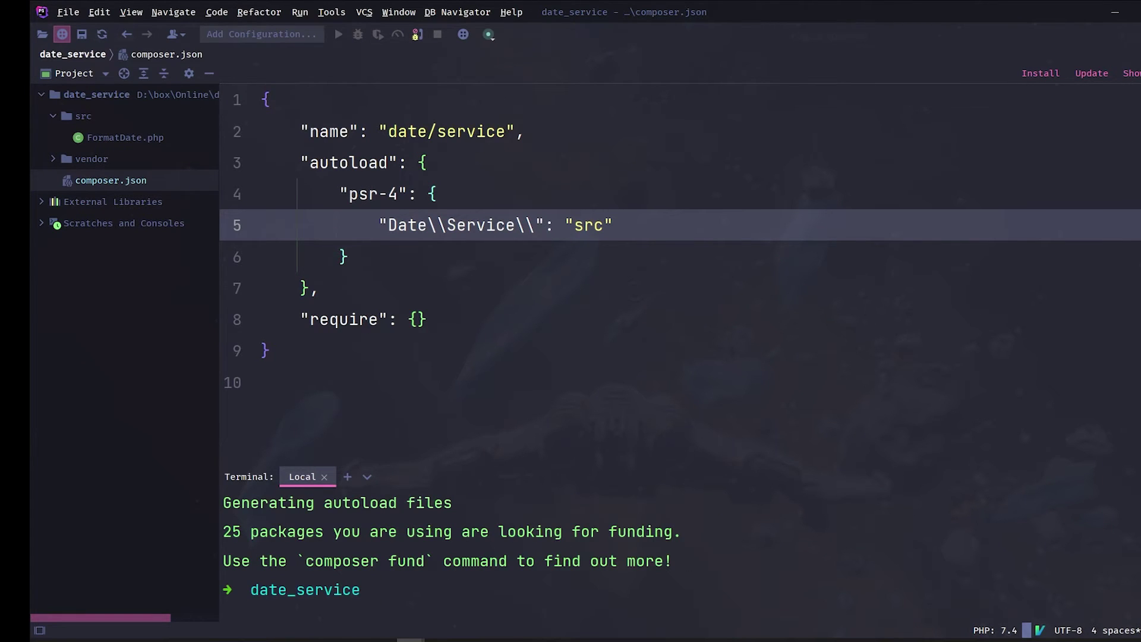
Duplicate the autoload entry as Date\Test\ mapped to tests, and create the tests directory.
left_click(480, 224)
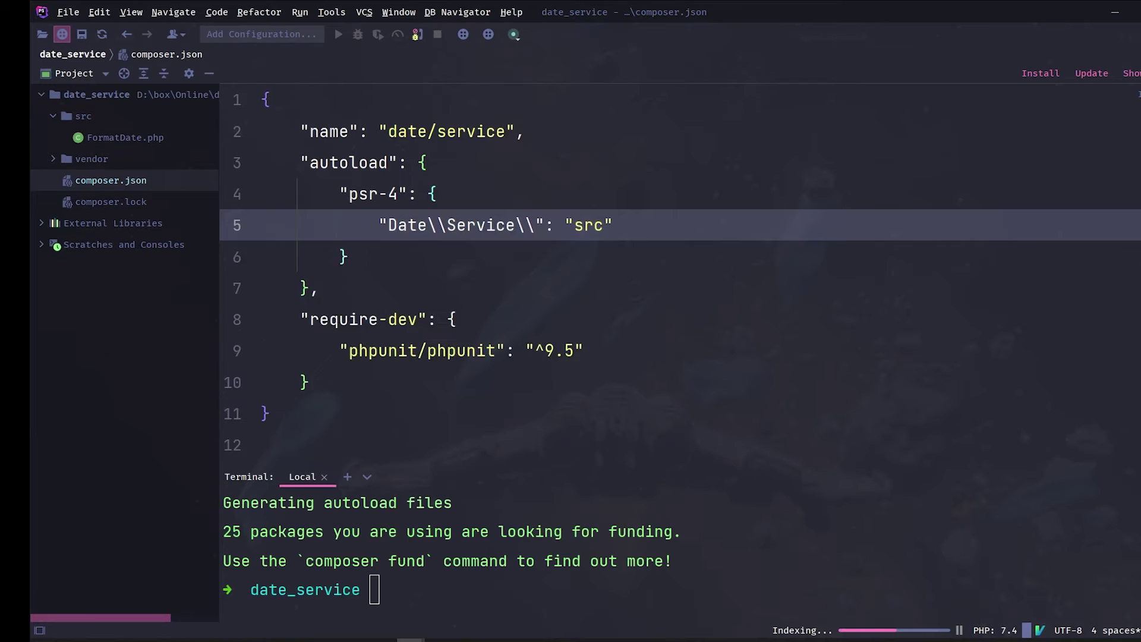
key("ctrl+d")
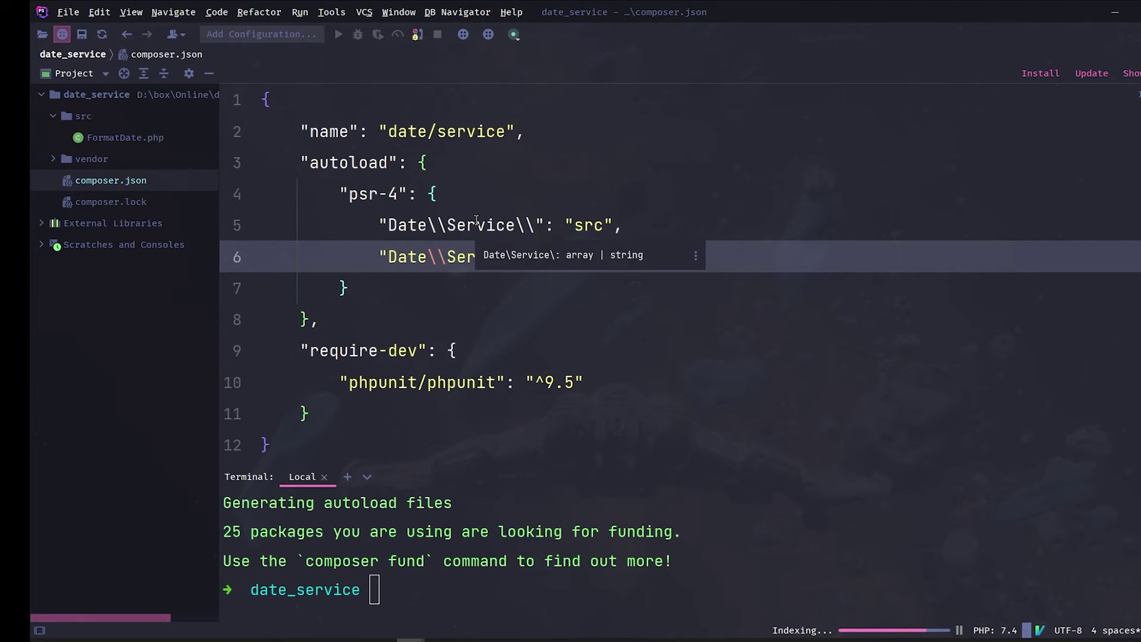
key("Right")
key("ctrl+Right")
key("ctrl+Right")
key("ctrl+Delete")
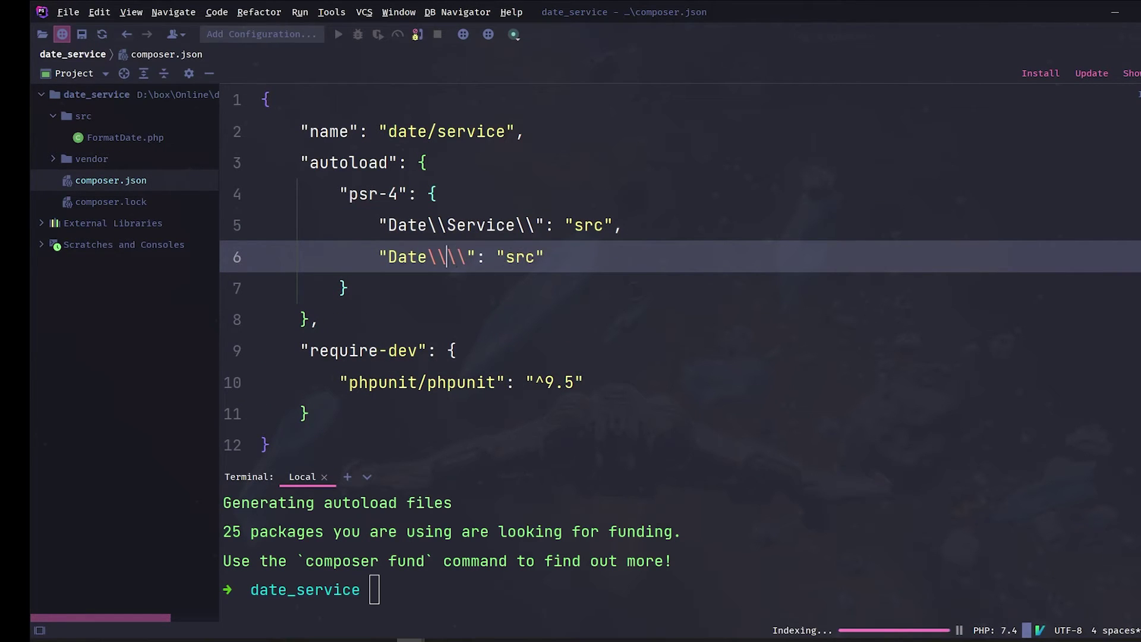
type("Test")
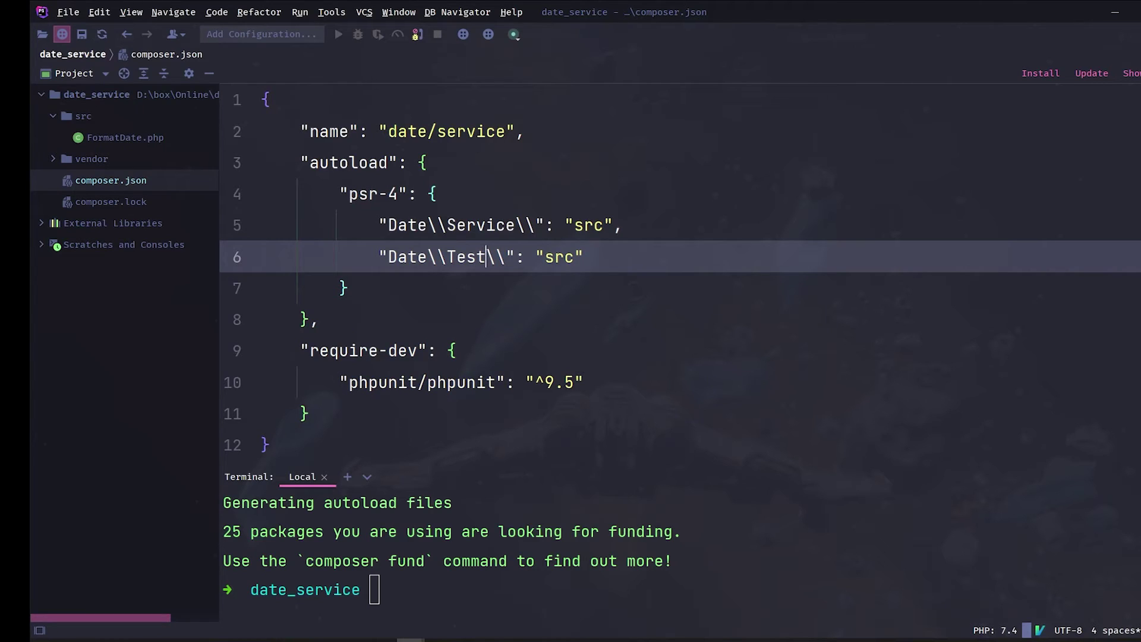
key("shift+Left")
key("ctrl+Right")
key("ctrl+Right")
key("ctrl+Right")
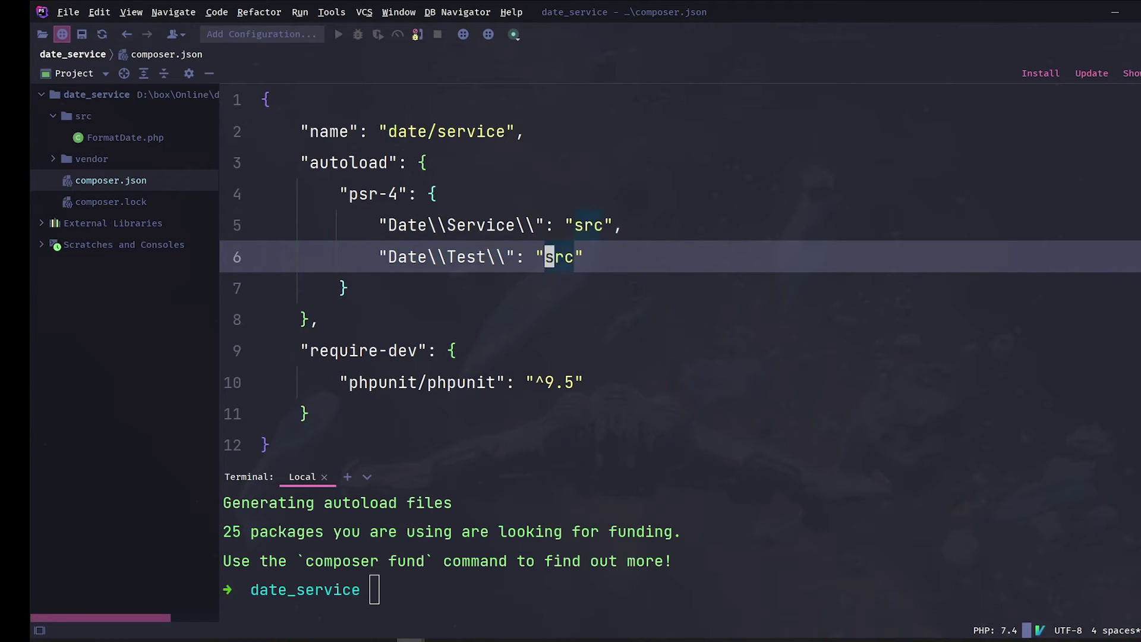
key("ctrl+Delete")
type("tes")
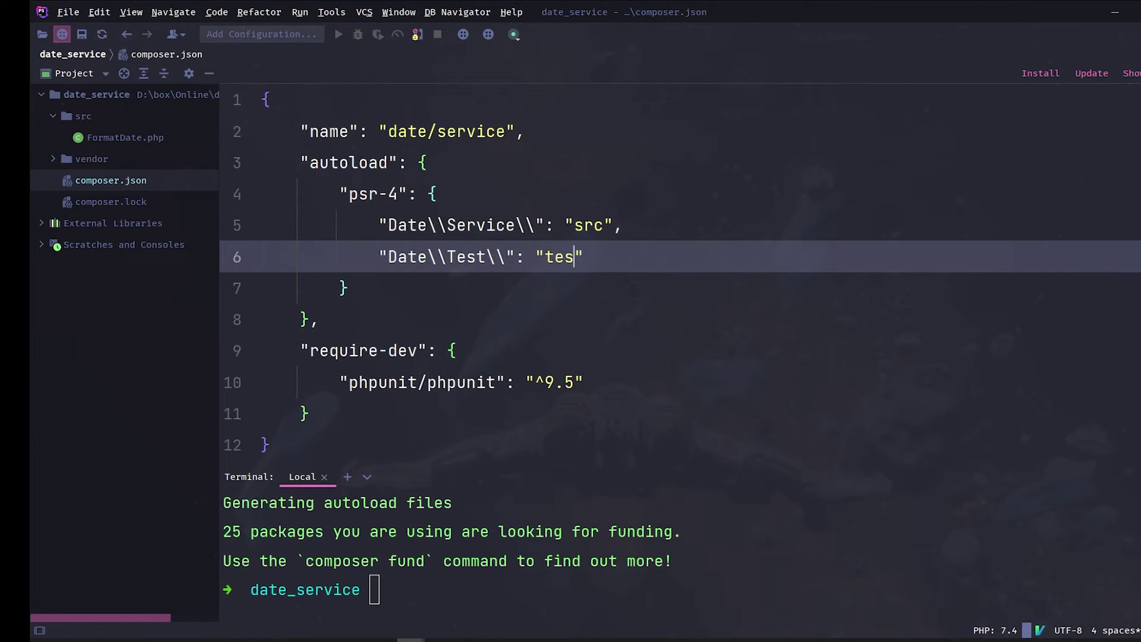
type("ts")
key("alt+Return")
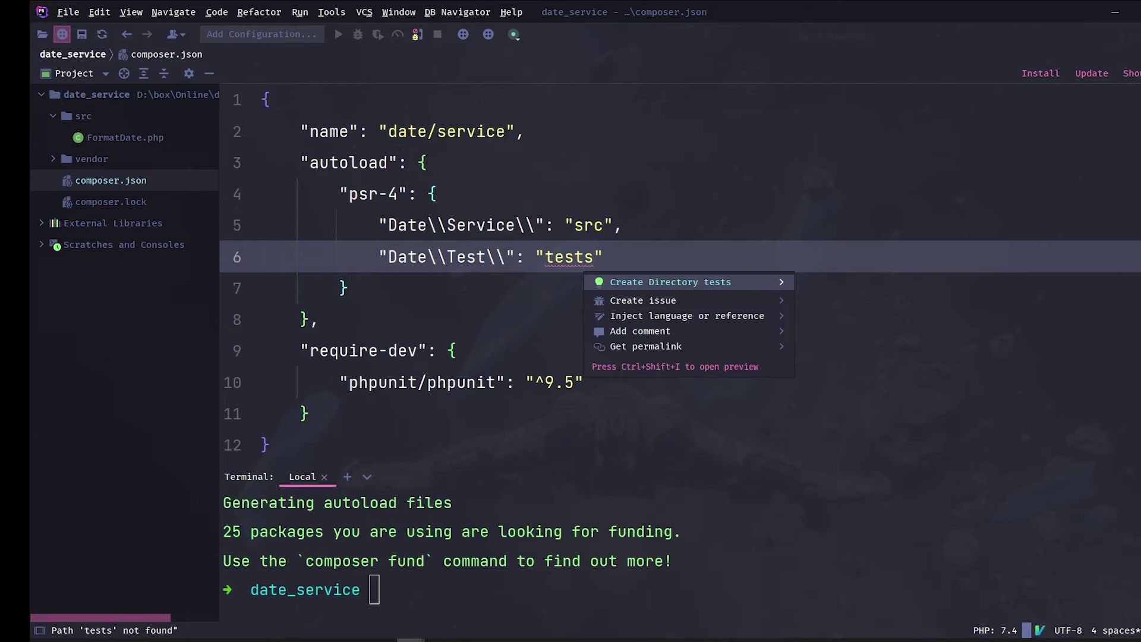
key("Return")
Fill the new PHP Class form: FormatDateTest in tests, extending PHPUnit\Framework\TestCase.
right_click(93, 162)
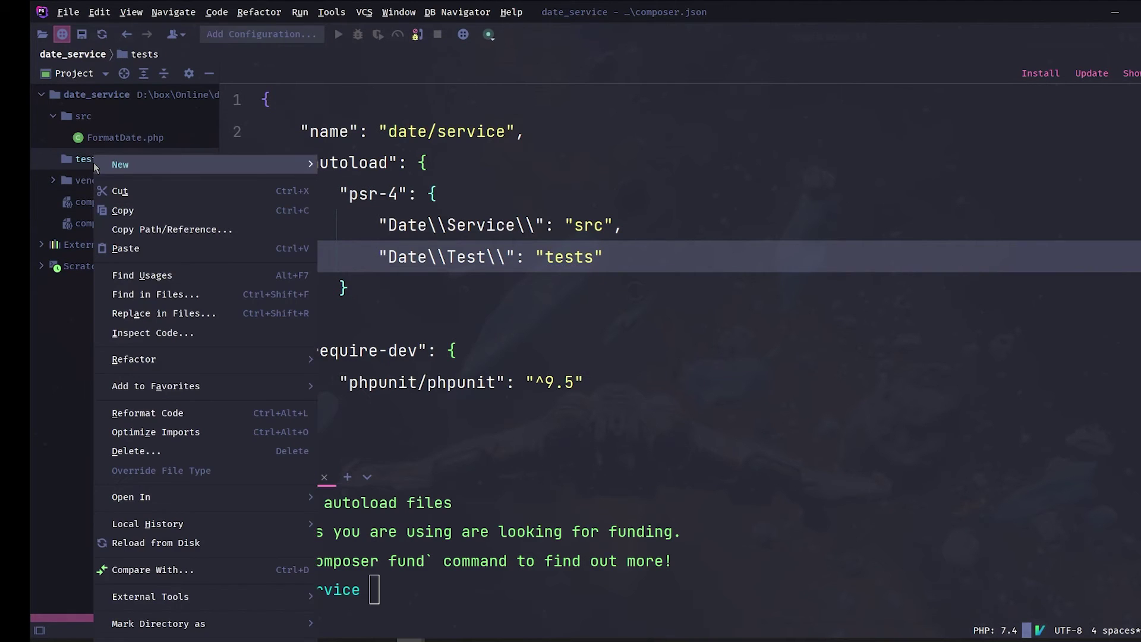
left_click(397, 235)
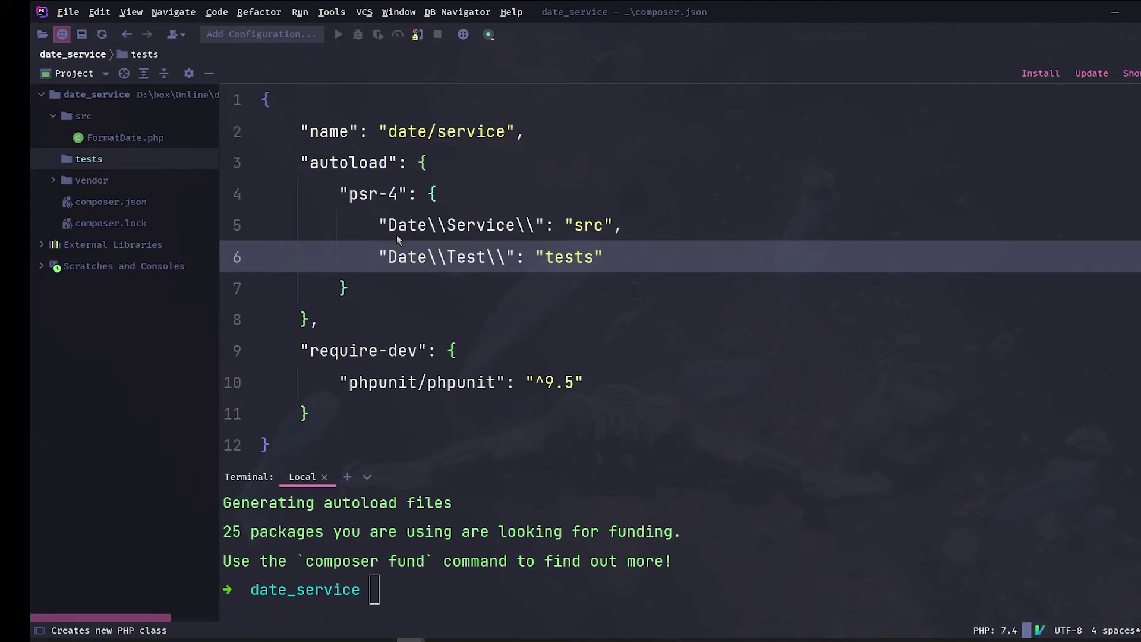
type("For")
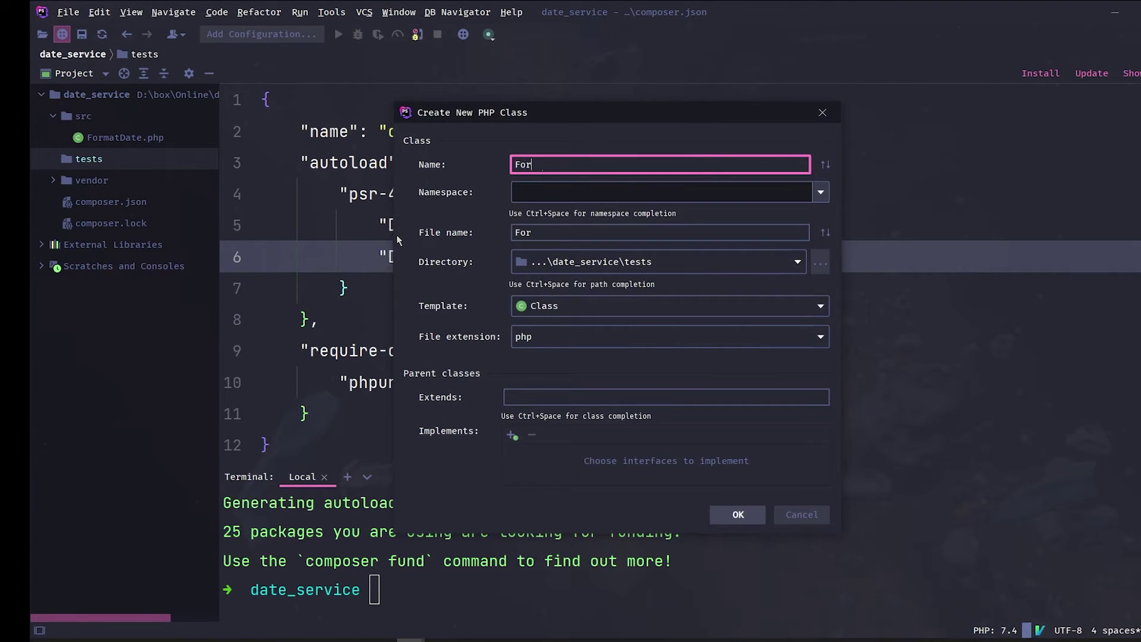
type("matDateT")
type("est")
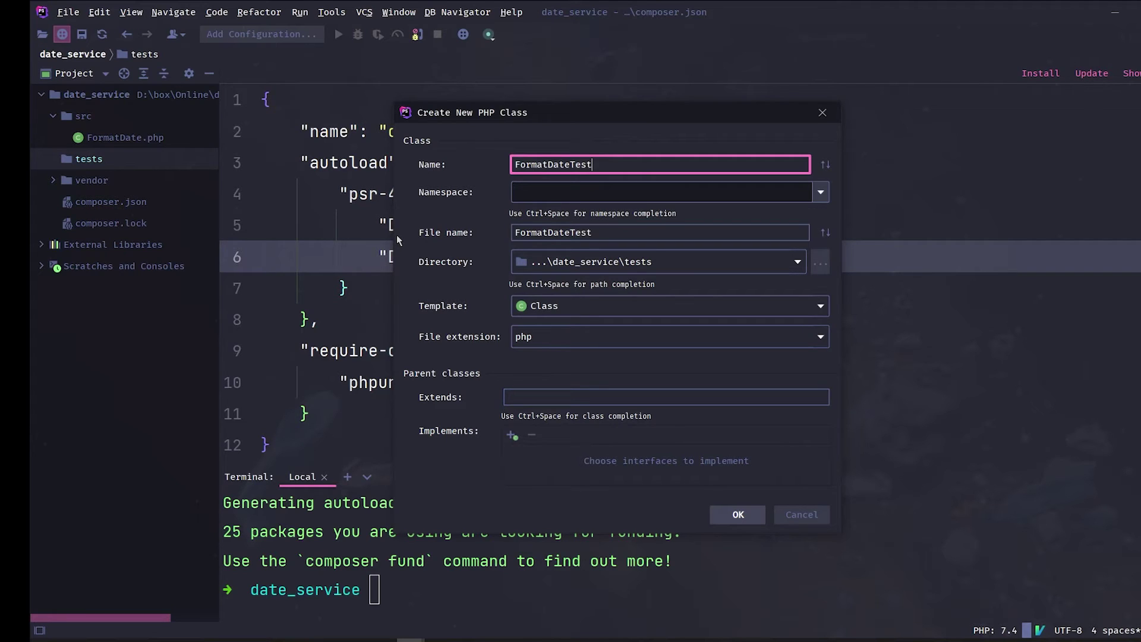
key("Tab")
key("Tab")
key("Tab")
key("Tab")
type("Tc")
key("Return")
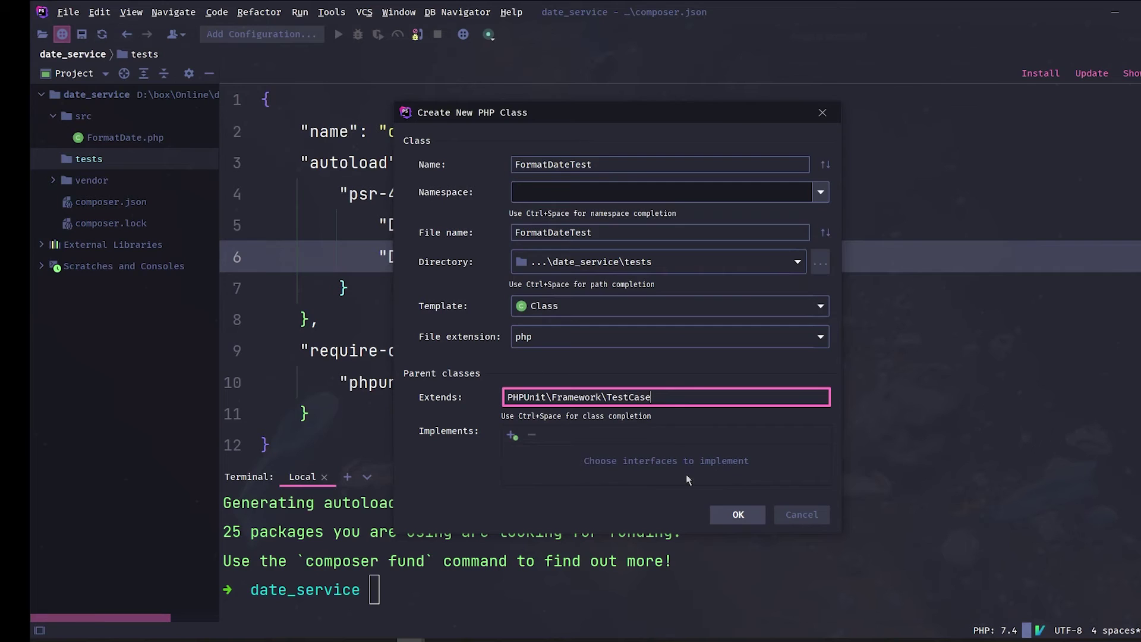
Create the FormatDateTest class and replace the qualified TestCase name with an import.
left_click(728, 514)
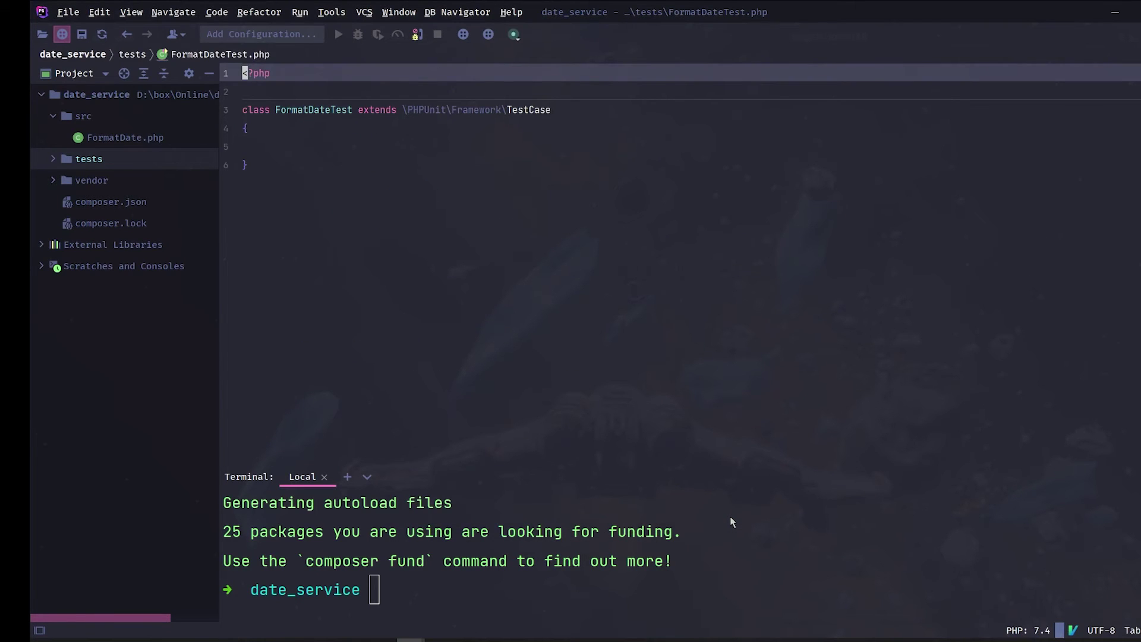
key("F2")
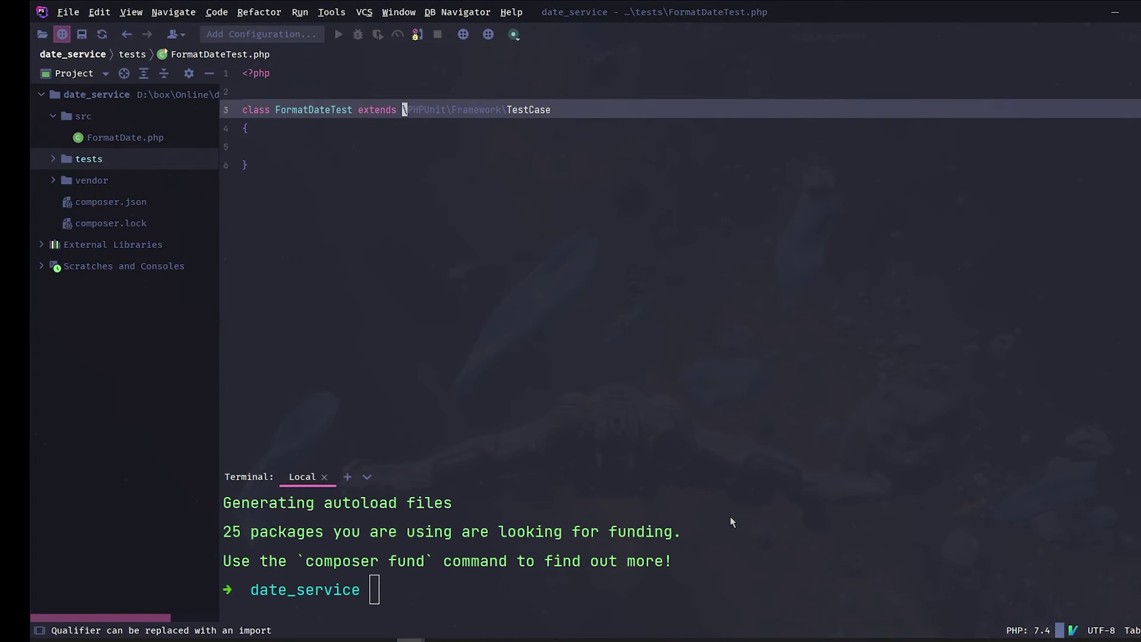
key("alt+shift+Return")
Add testFormatDate(): void calling self::fail("a message from our test").
key("Down")
key("Down")
type("pubf")
key("Tab")
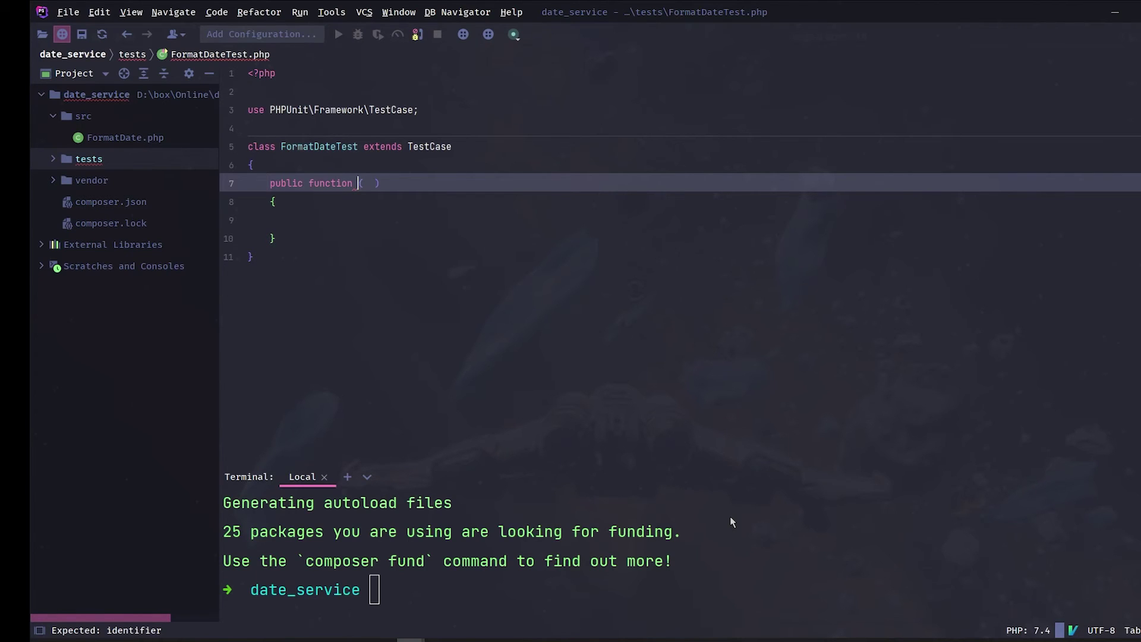
type("testFormatDate")
key("Tab")
type(": vo")
key("Return")
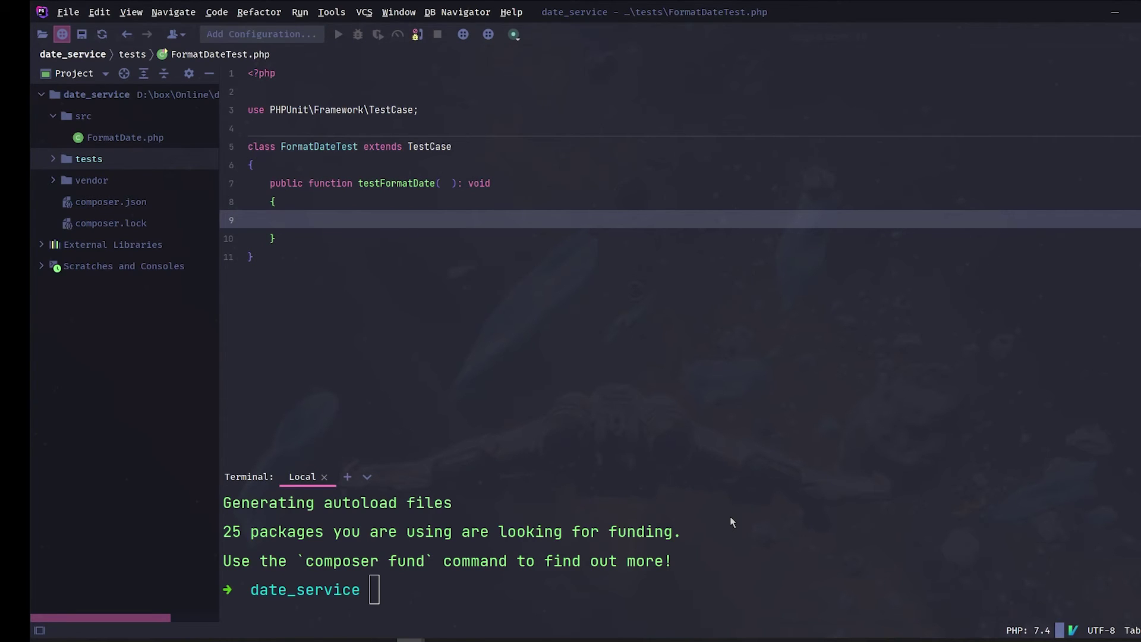
type("sel")
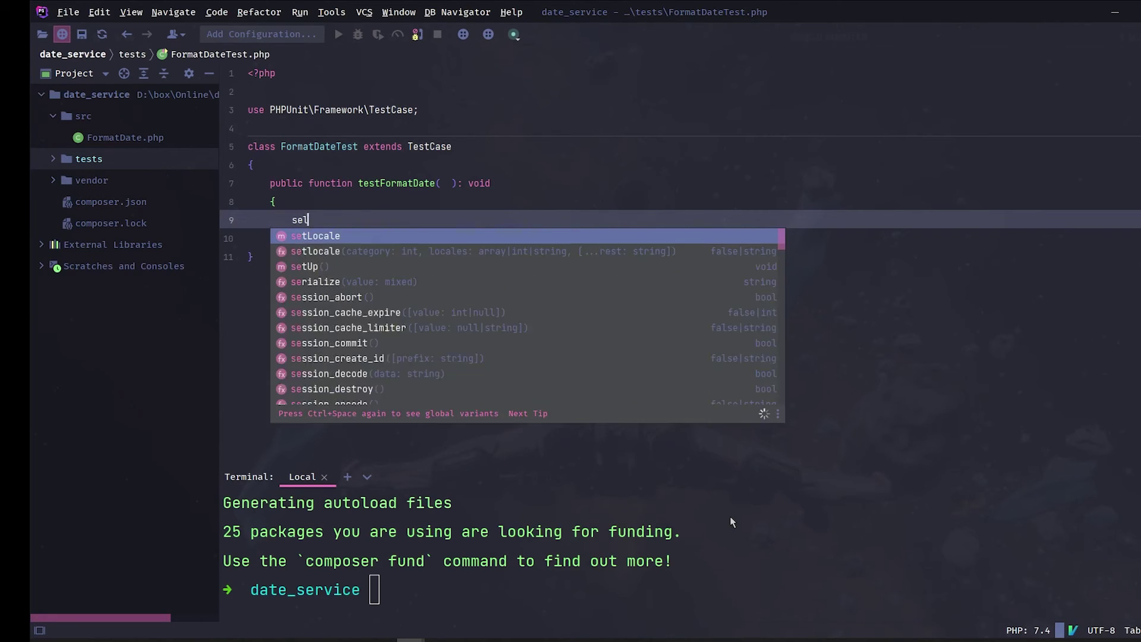
type("f::")
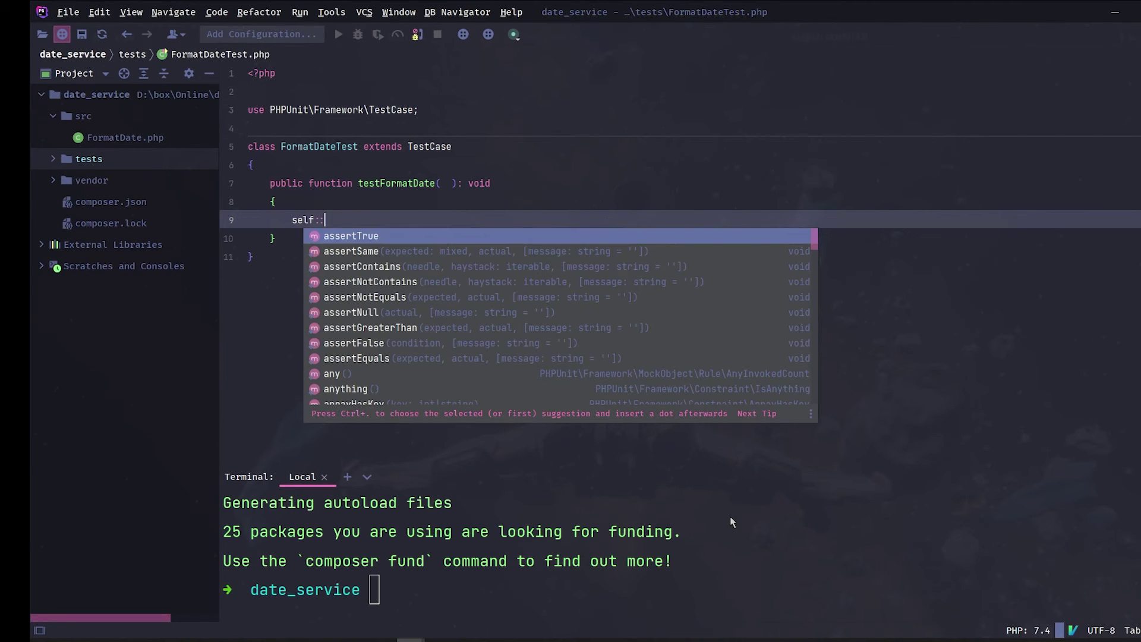
type("fa")
key("Return")
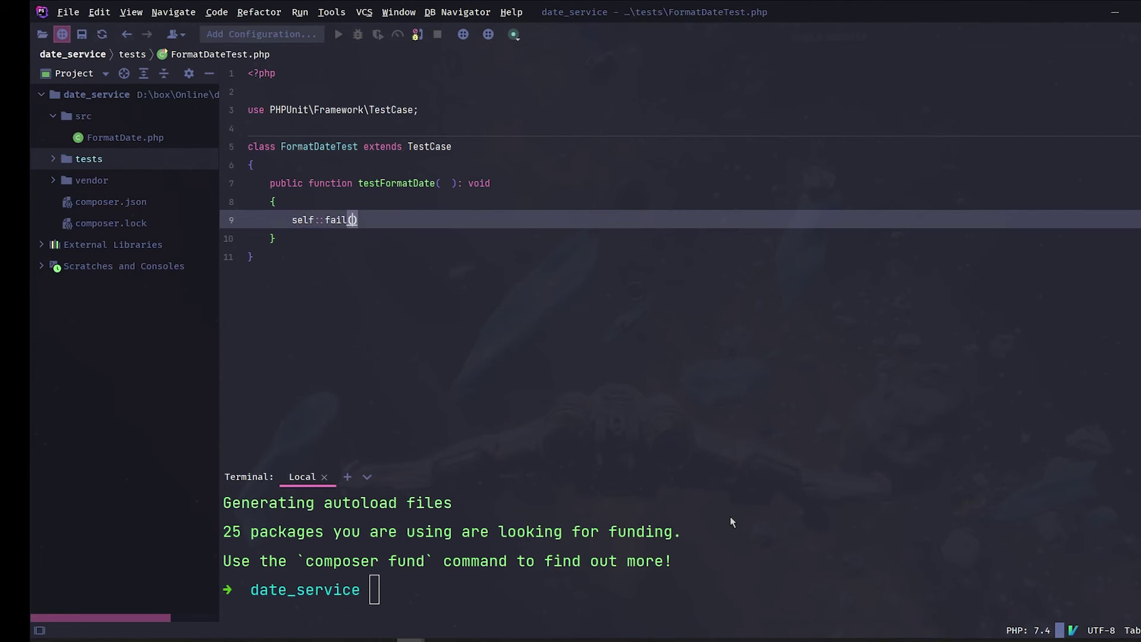
type("\"a message from our test\");")
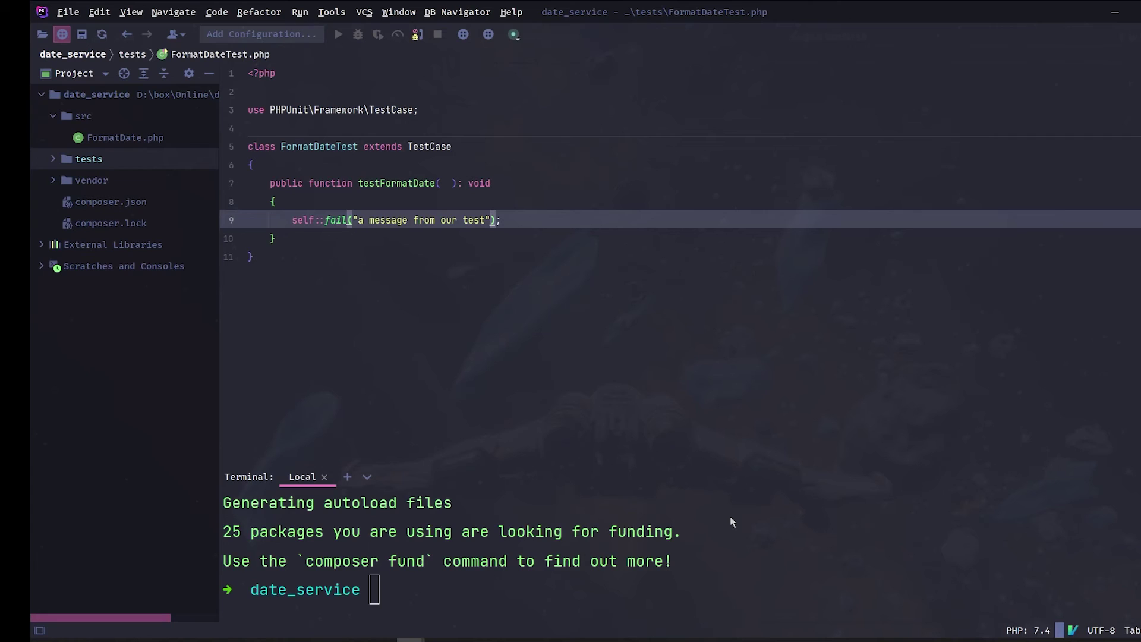
Run php vendor/bin/phpunit tests and read the testFormatDate failure in the maximized terminal.
left_click(731, 523)
type("php vendor/bin/")
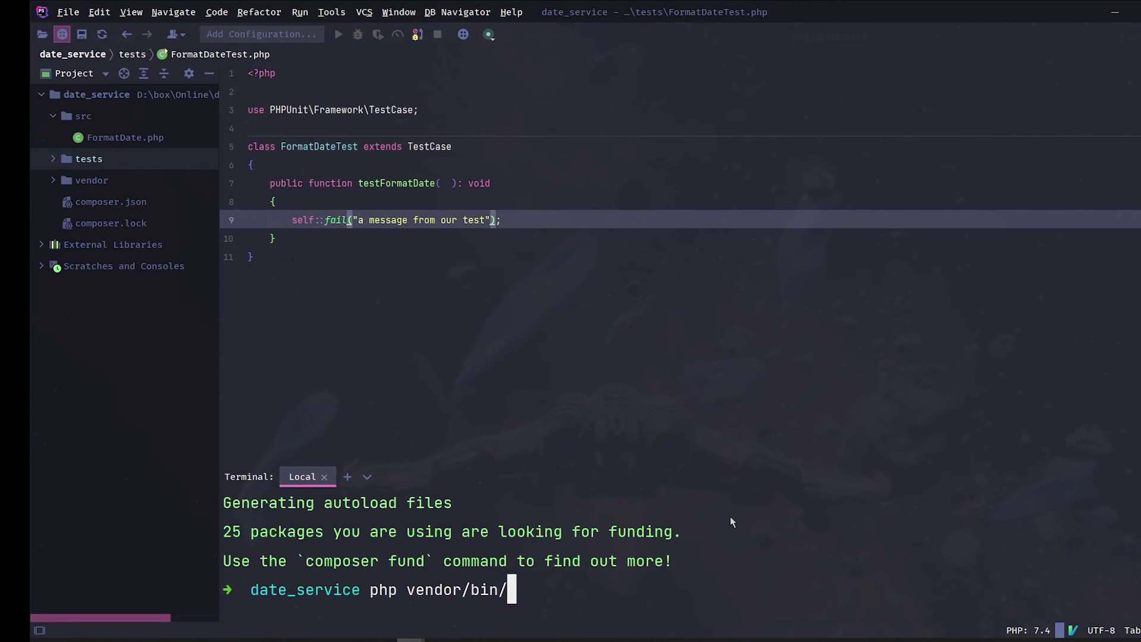
type("phpunit tests")
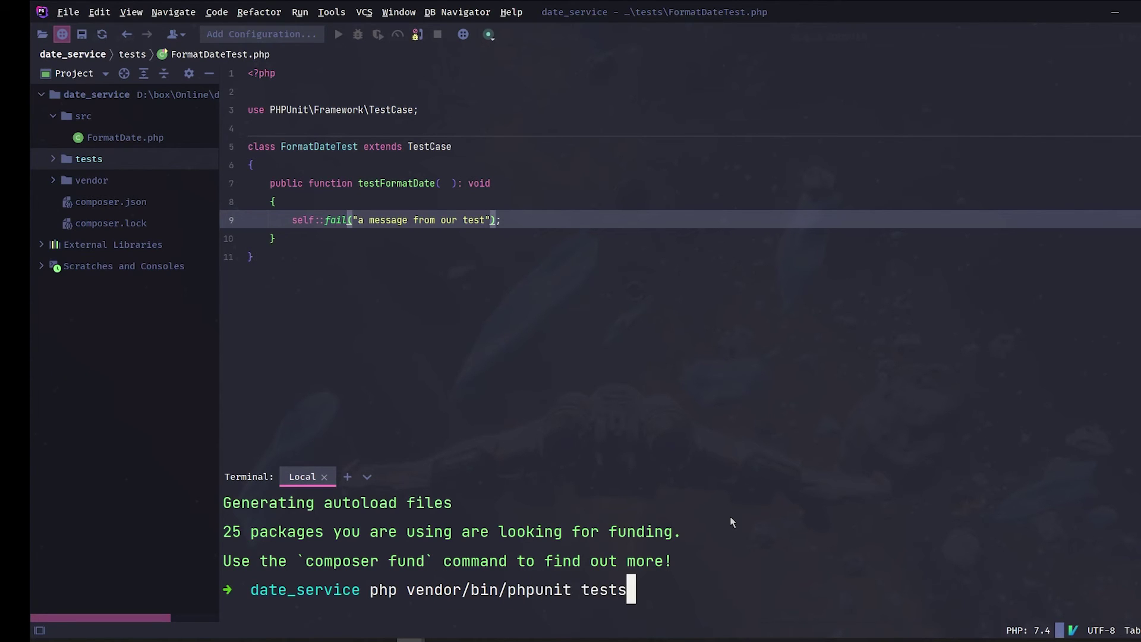
key("Return")
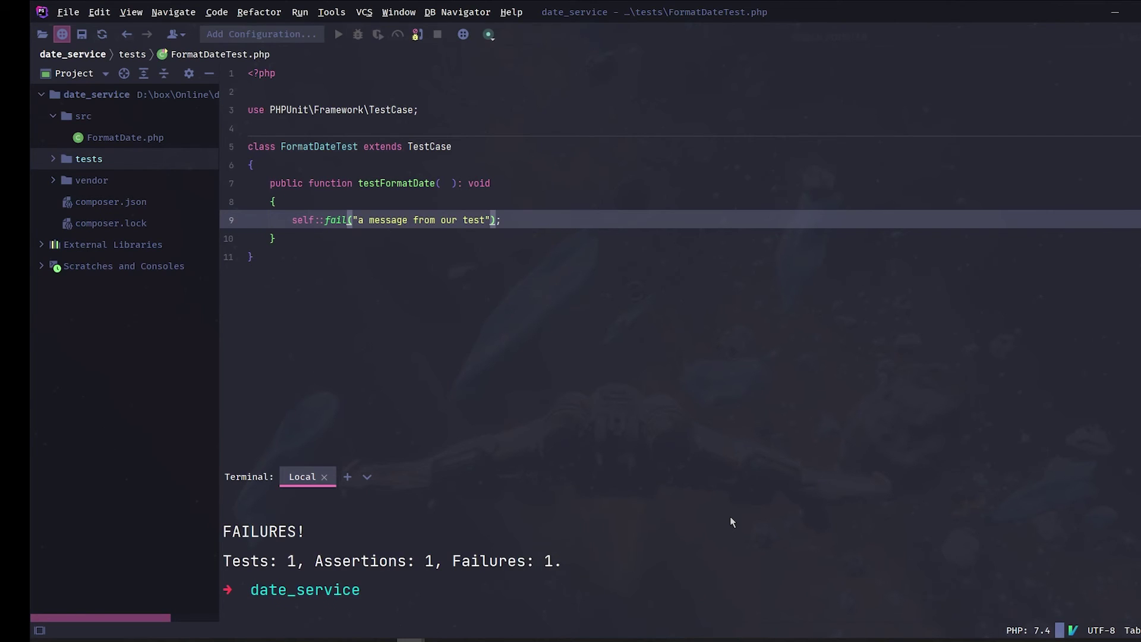
key("ctrl+shift+apostrophe")
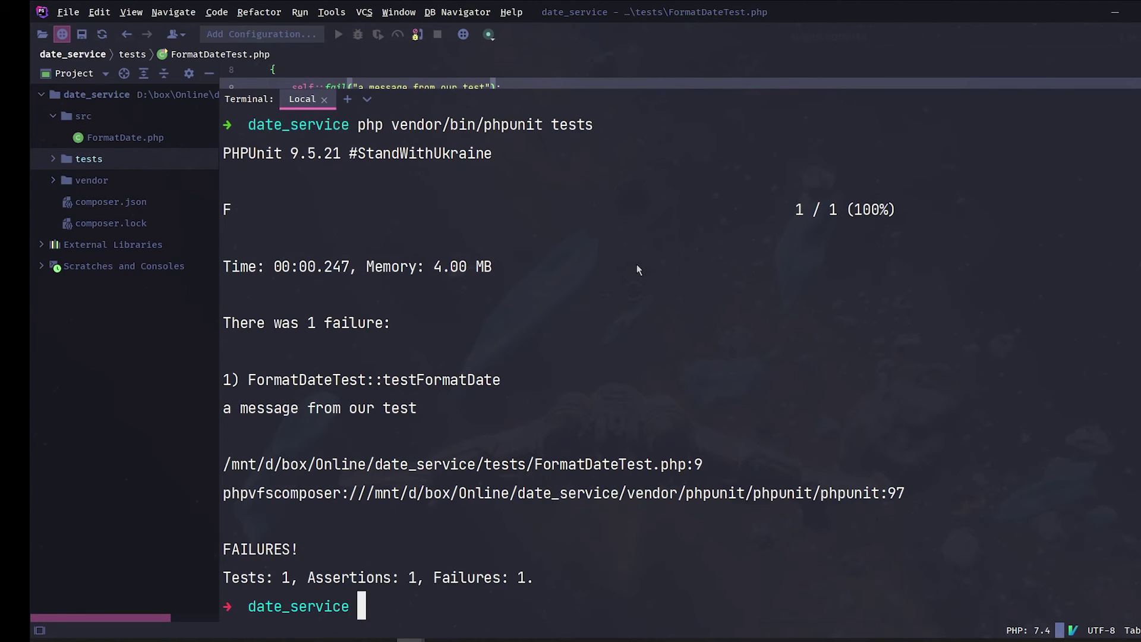
left_click_drag(419, 408, 203, 406)
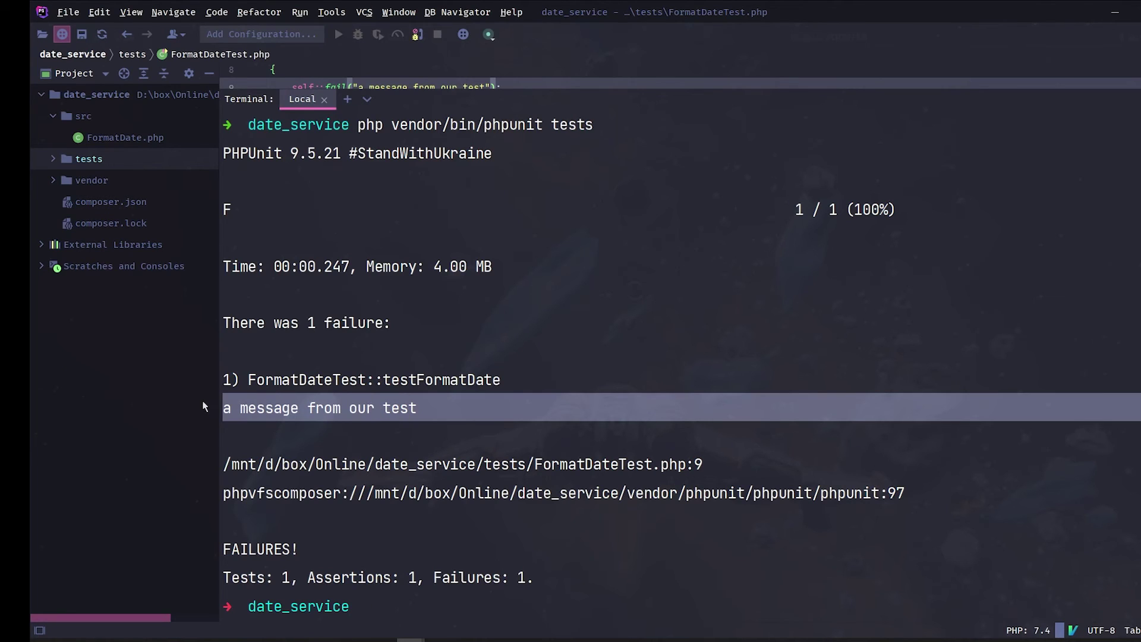
left_click(491, 490)
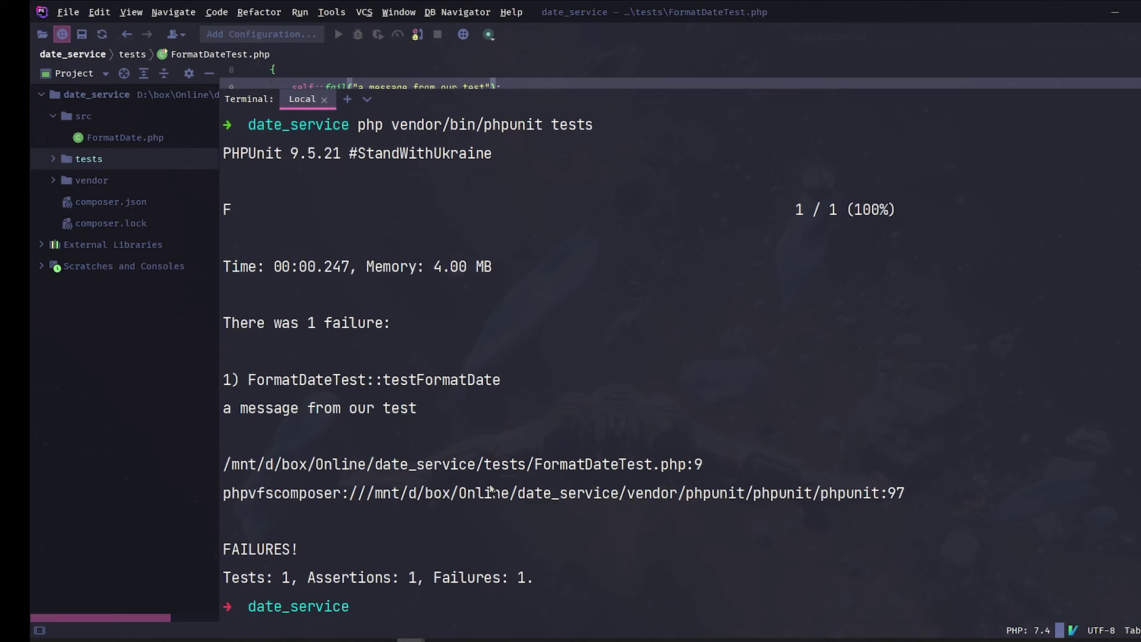
key("Up")
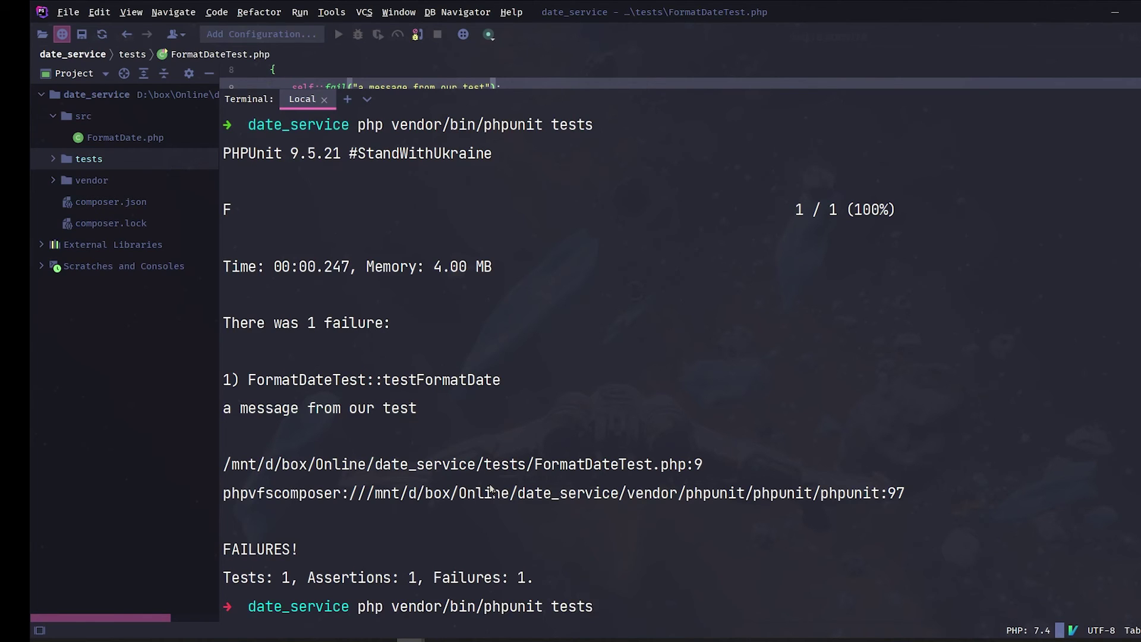
key("ctrl+shift+apostrophe")
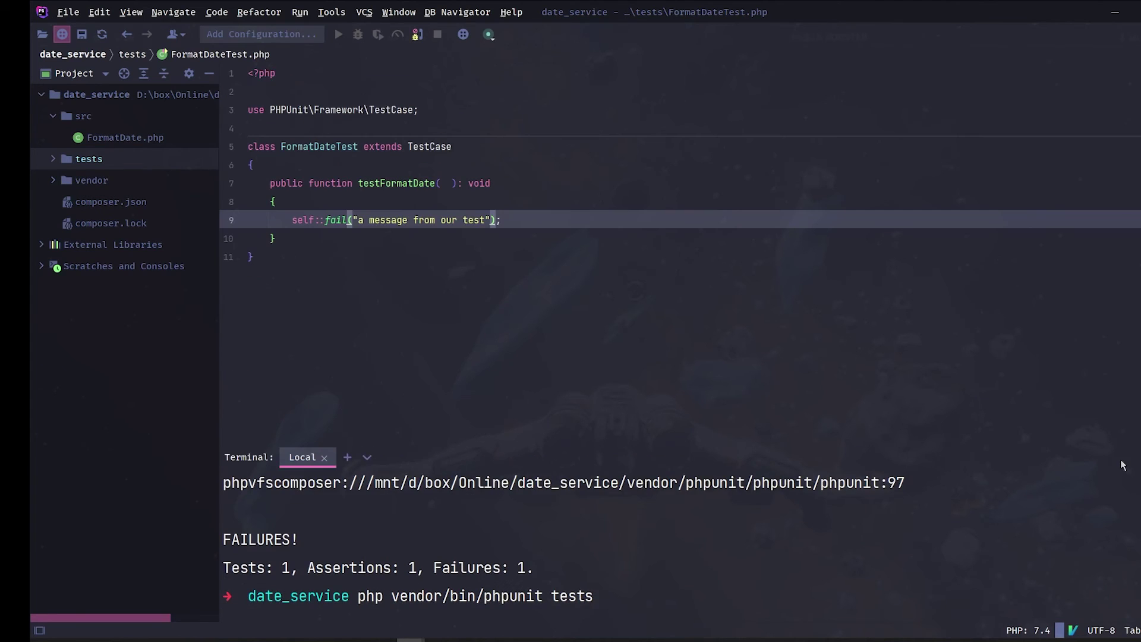
Add a "test" script running "php vendor/bin/phpunit tests --testdox" and clear the terminal prompt.
double_click(134, 203)
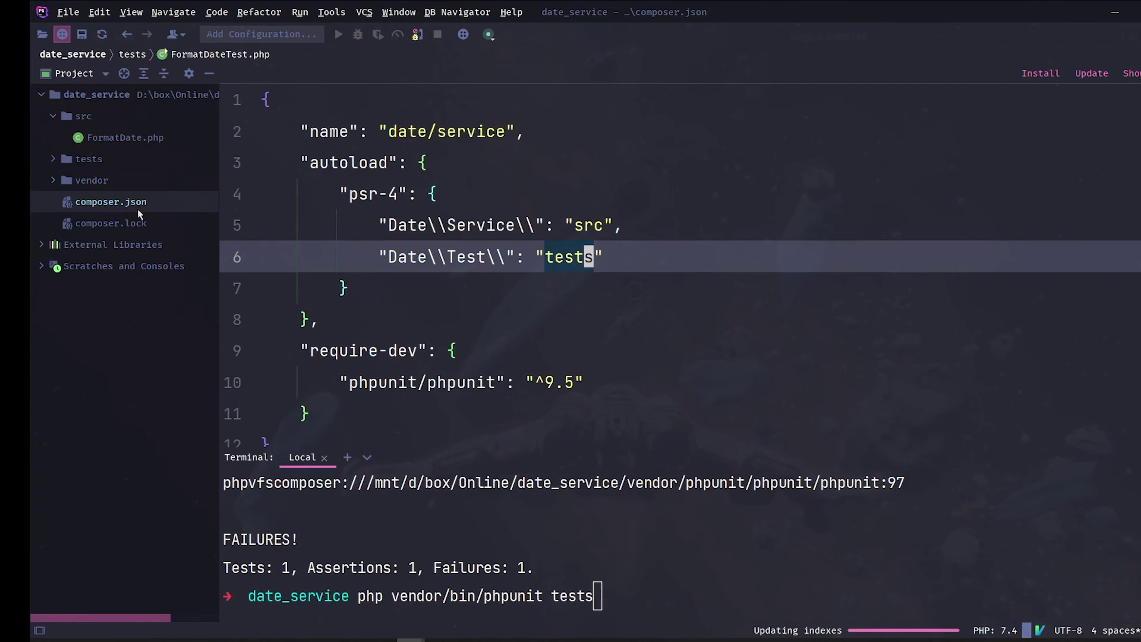
mouse_move(374, 350)
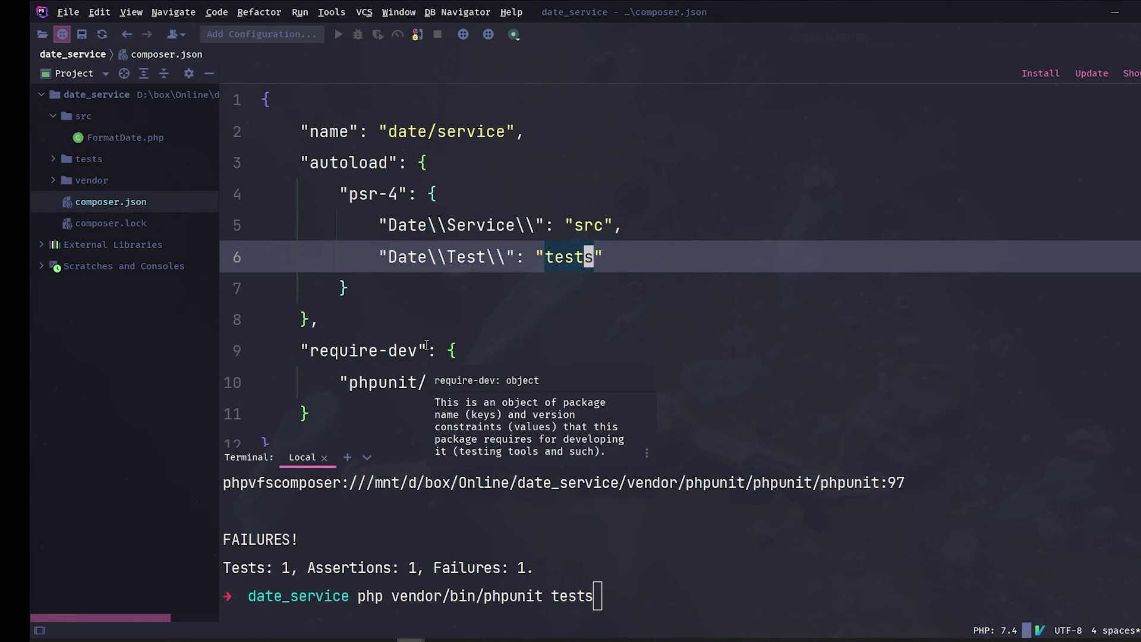
key("Down")
key("Down")
key("End")
key("Return")
type("\"s")
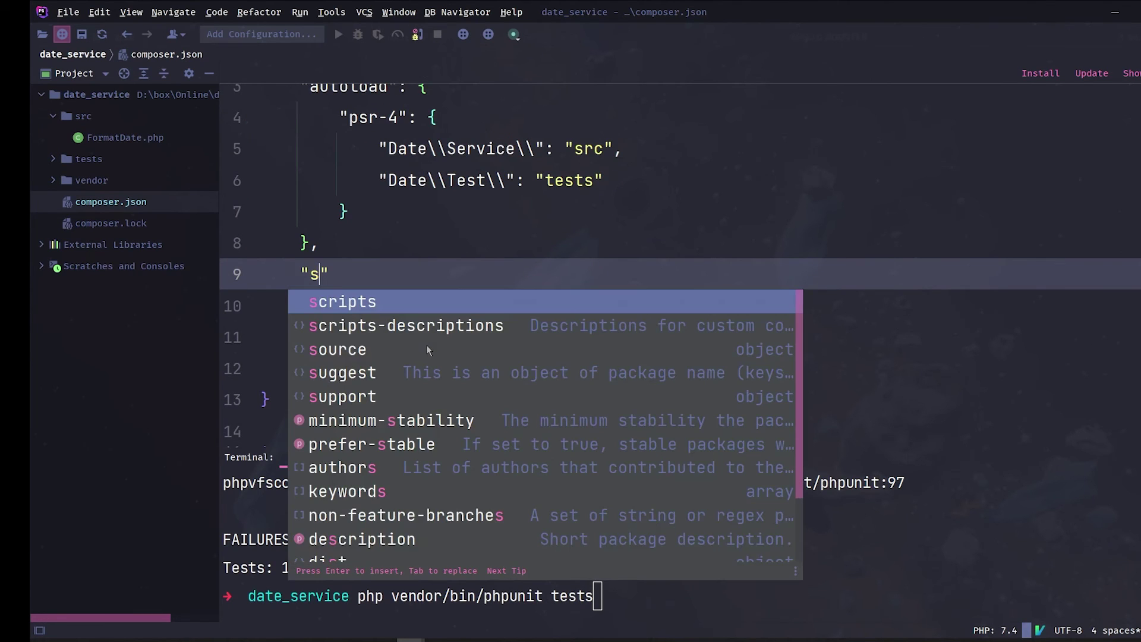
key("Return")
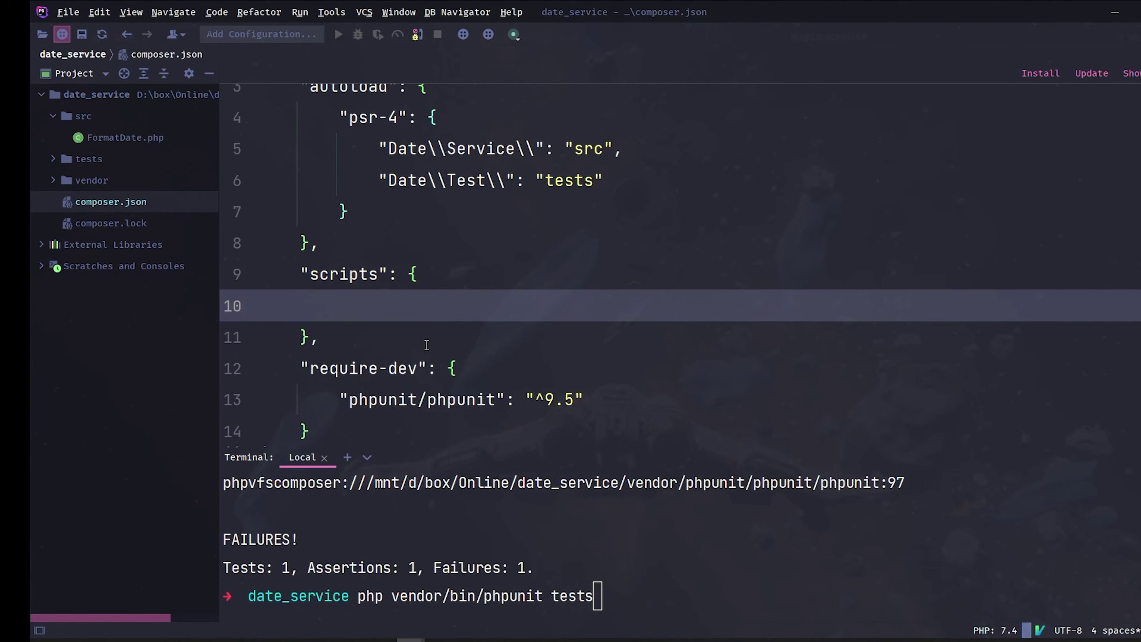
type("\"\"test")
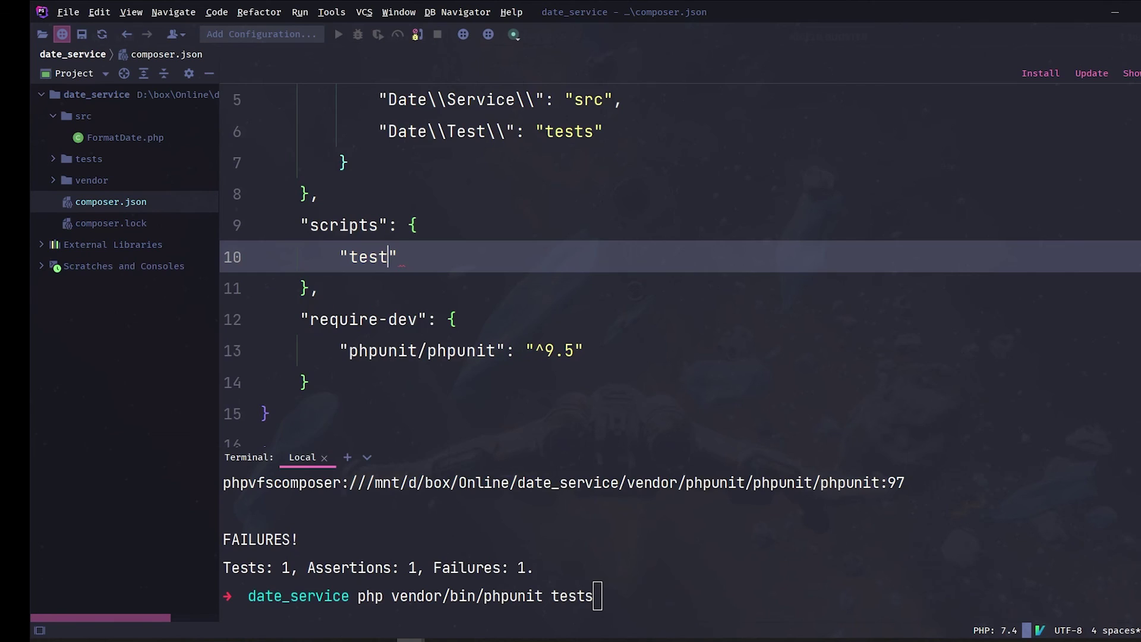
type("\": ")
type("\"php vendor/")
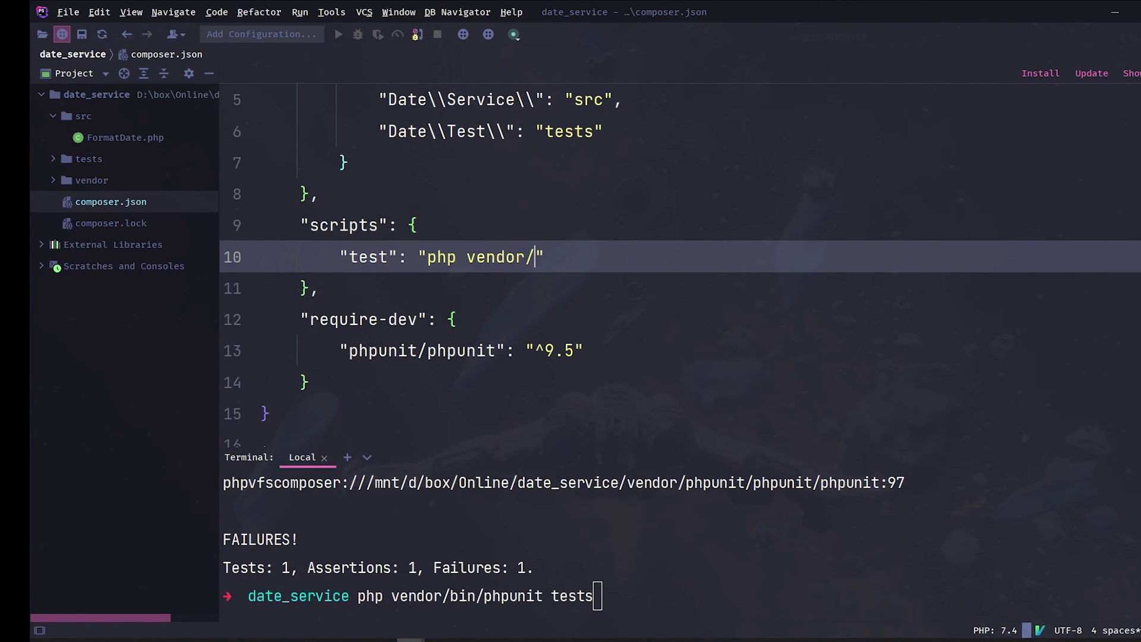
type("bin/phpunit")
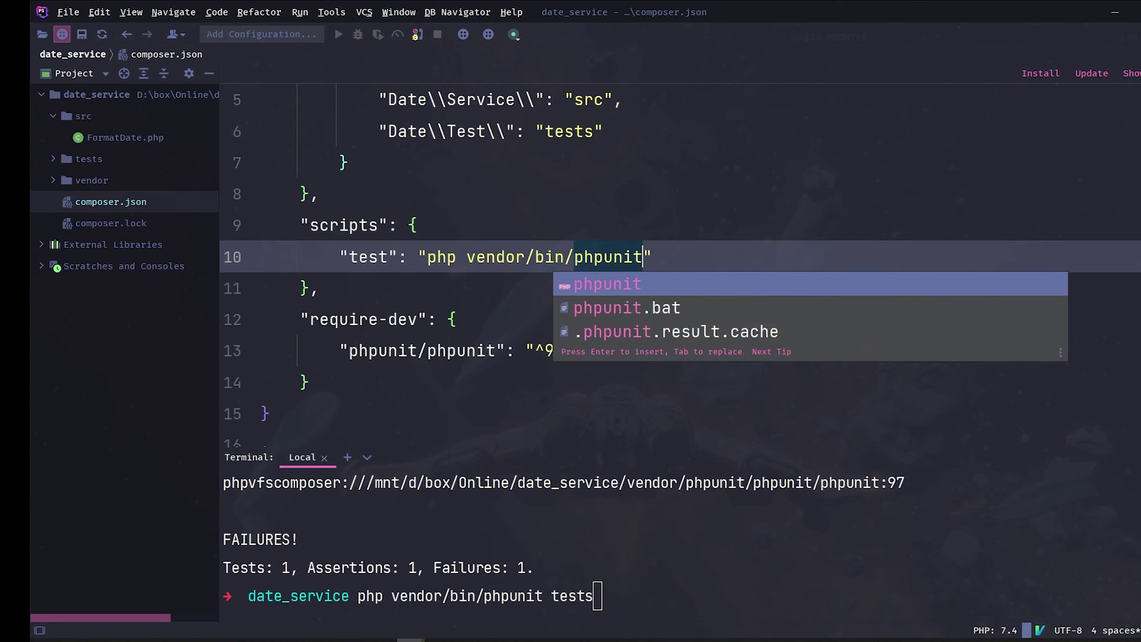
type(" tests ")
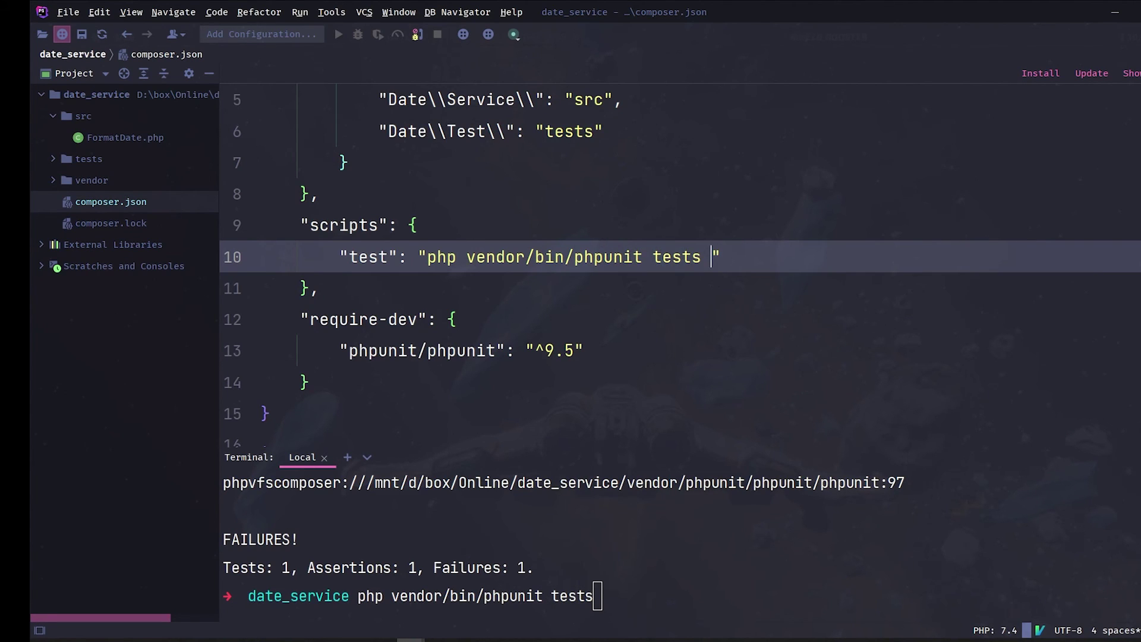
type("--testdox")
key("Escape")
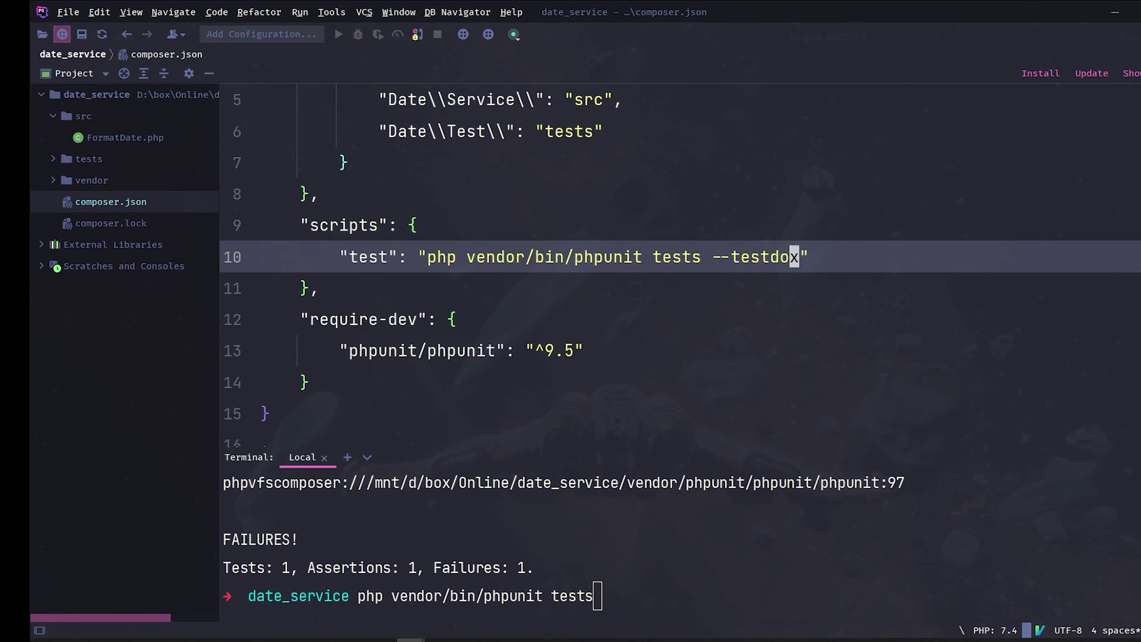
key("alt+F12")
key("BackSpace")
key("BackSpace")
key("BackSpace")
key("BackSpace")
key("BackSpace")
key("BackSpace")
key("BackSpace")
key("BackSpace")
key("BackSpace")
key("BackSpace")
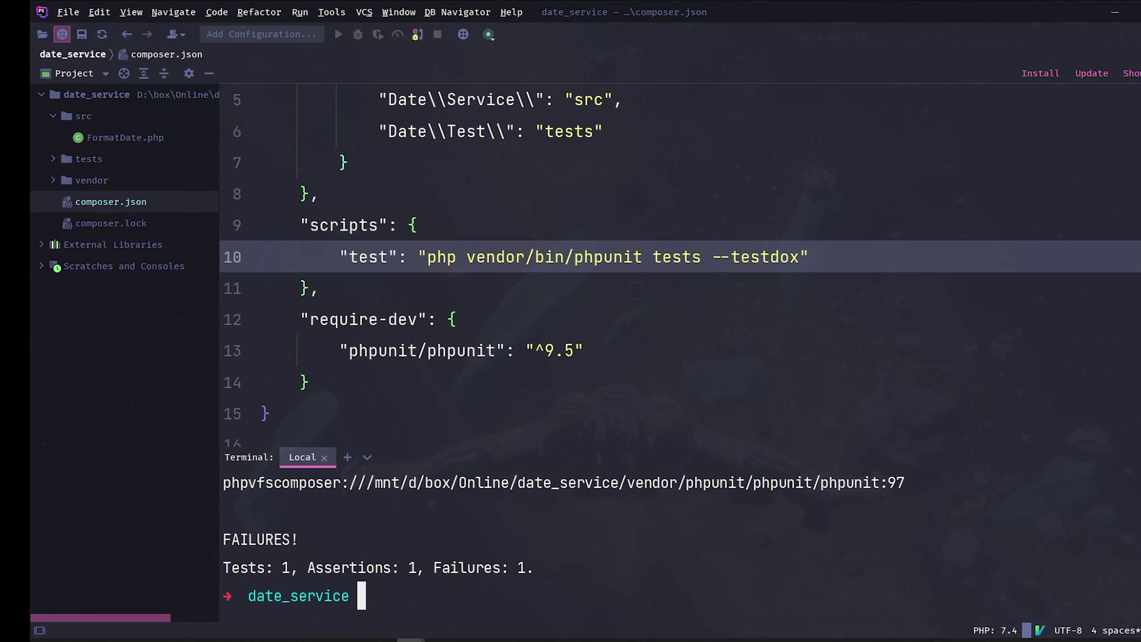
type("composer test")
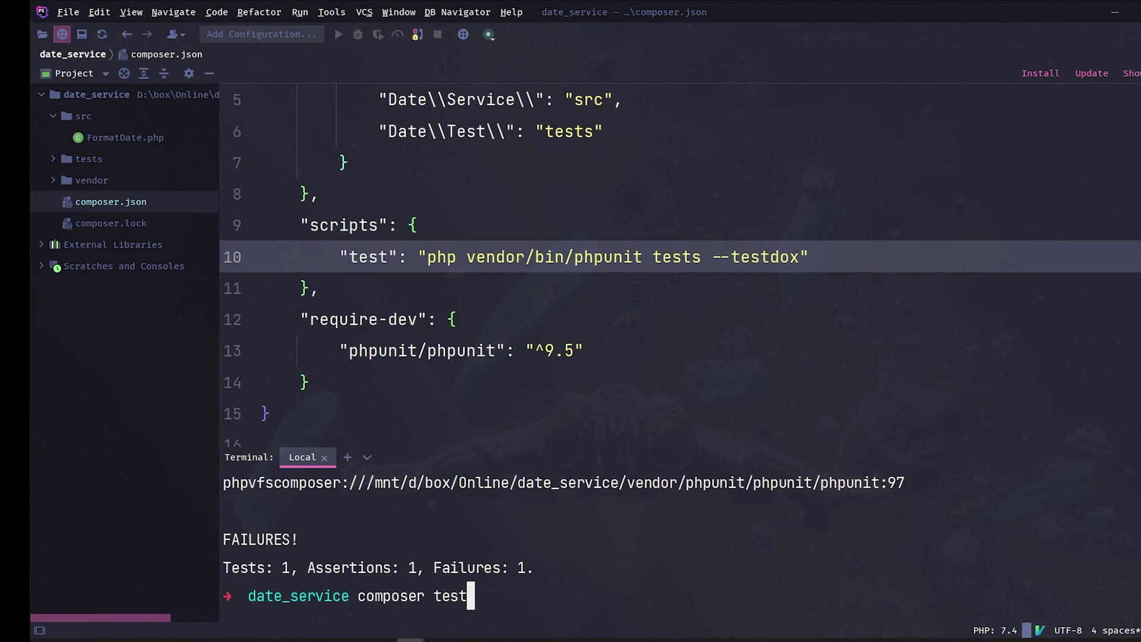
Run composer test, read the testdox Format date failure with error code 1, then close the terminal.
key("Return")
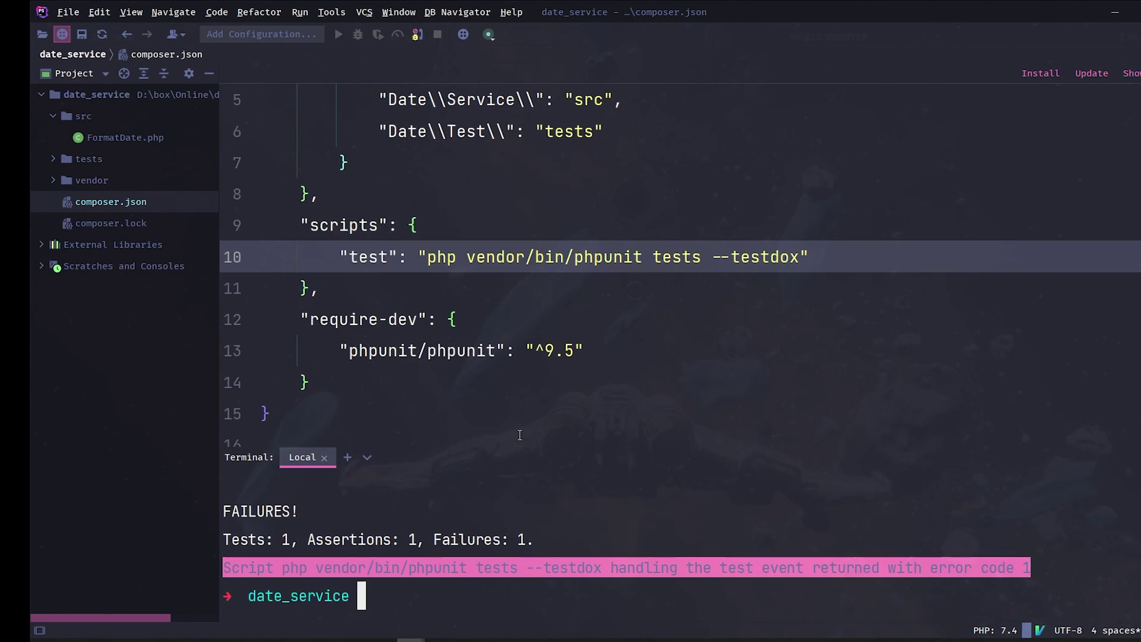
key("ctrl+shift+apostrophe")
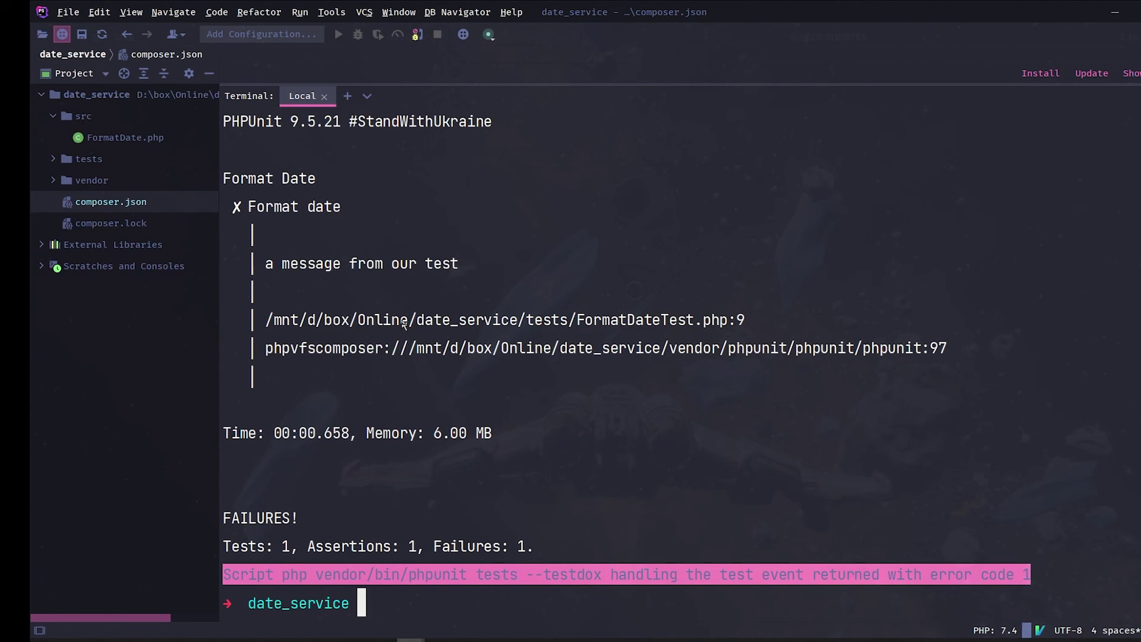
key("Up")
key("Return")
key("shift+Escape")
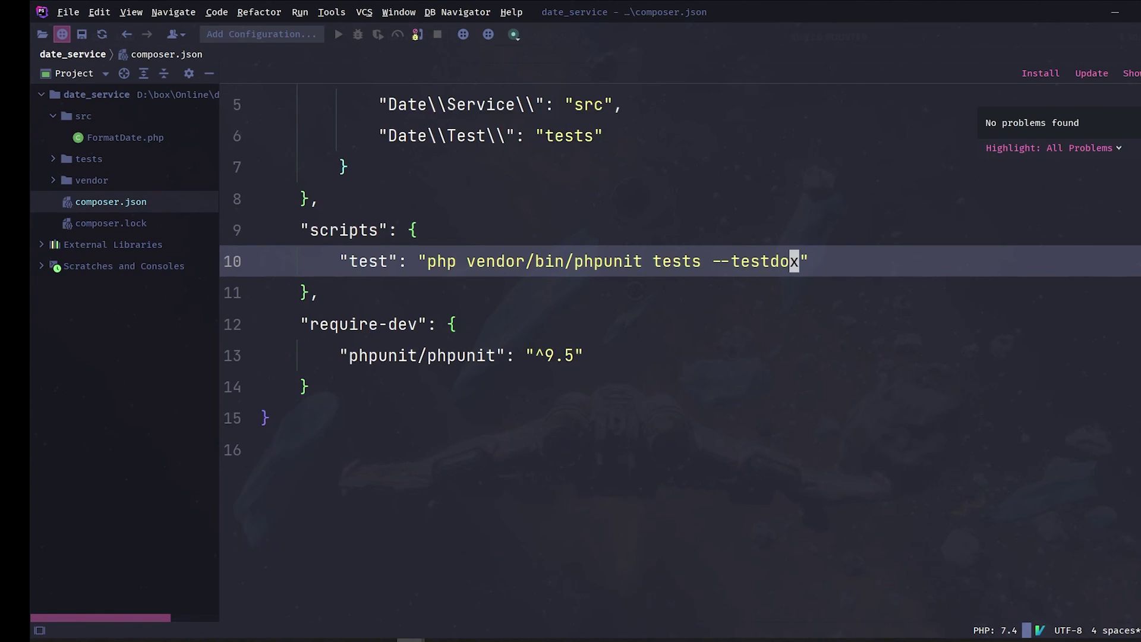